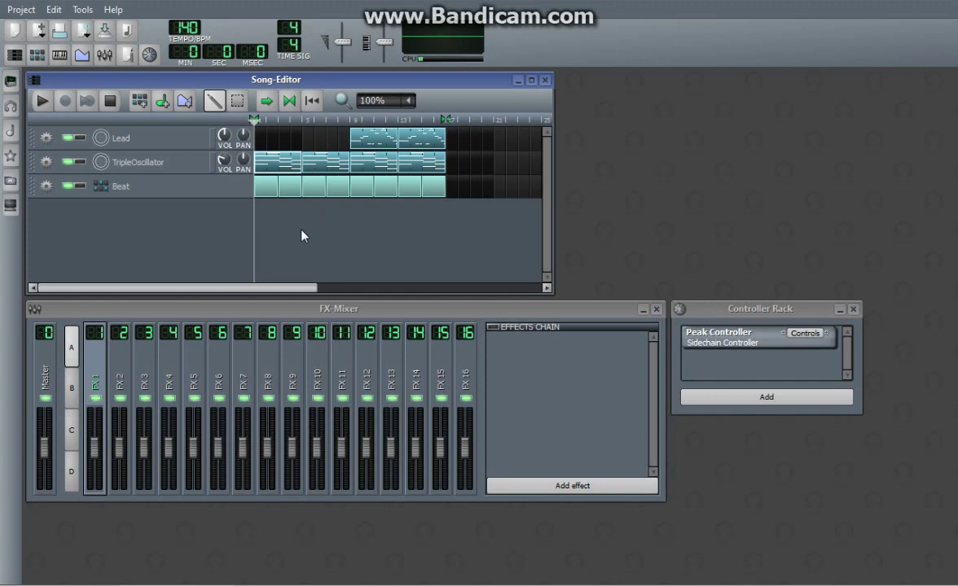
Solo the TripleOscillator track and briefly play the song to hear it alone
{"action": "left_click", "coordinate": [11, 84]}
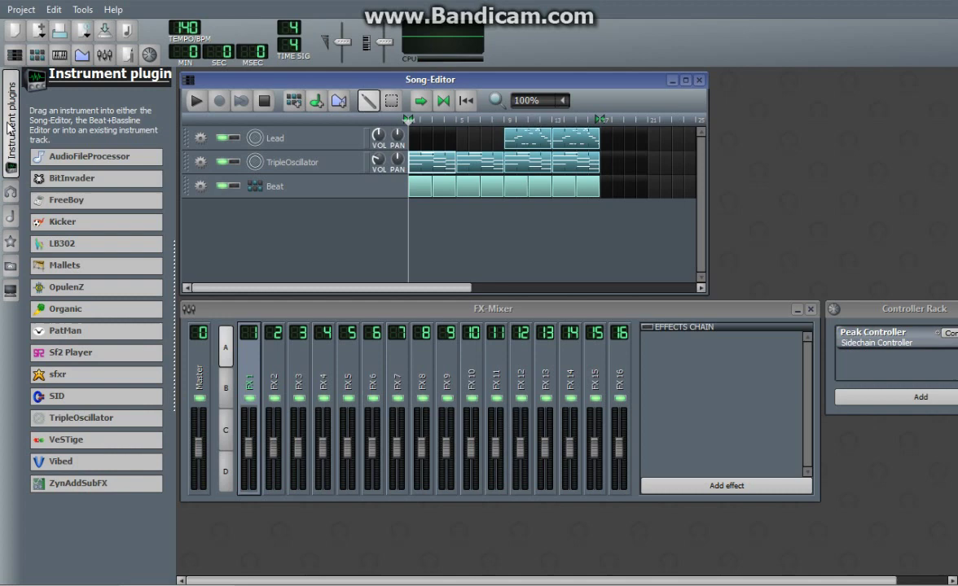
{"action": "left_click", "coordinate": [10, 124]}
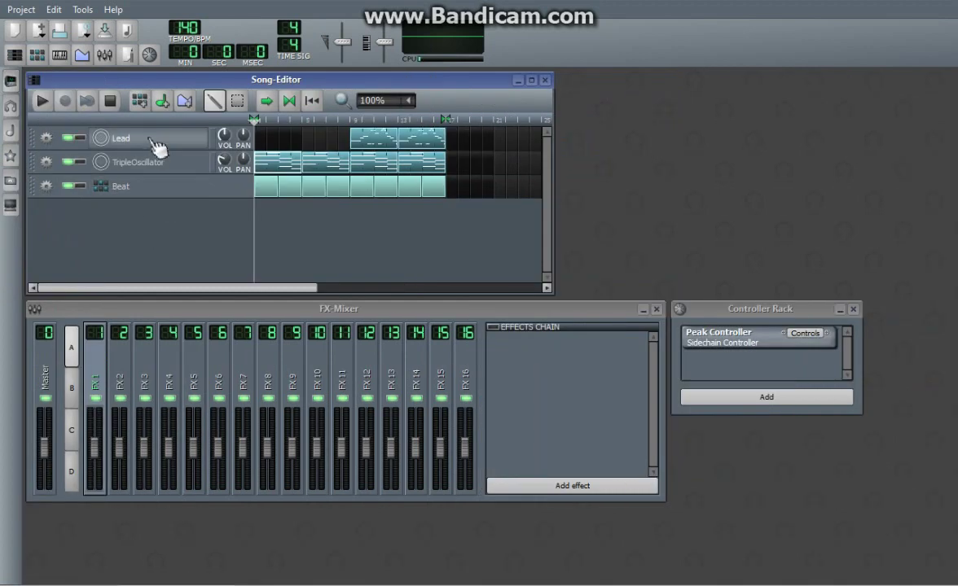
{"action": "left_click", "coordinate": [84, 163]}
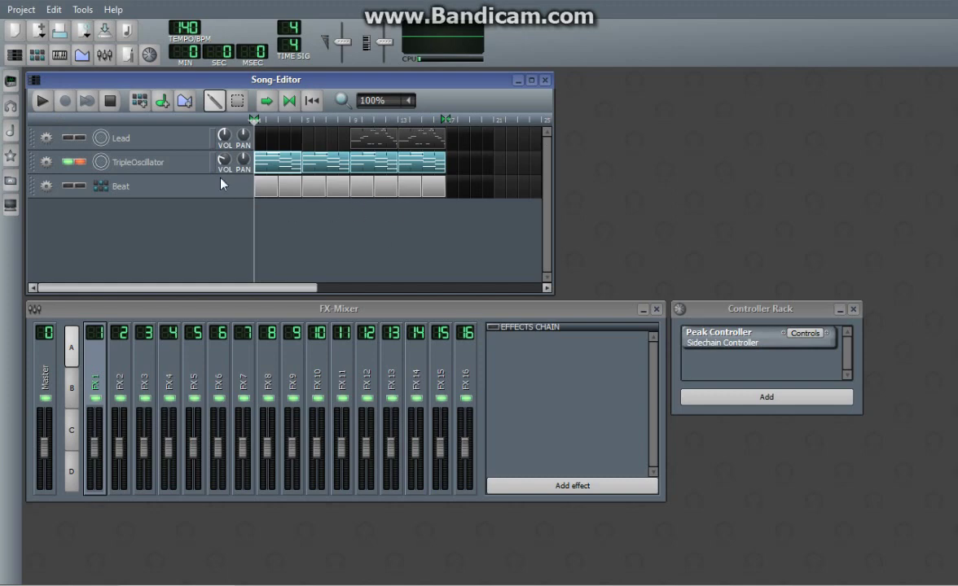
{"action": "left_click", "coordinate": [41, 101]}
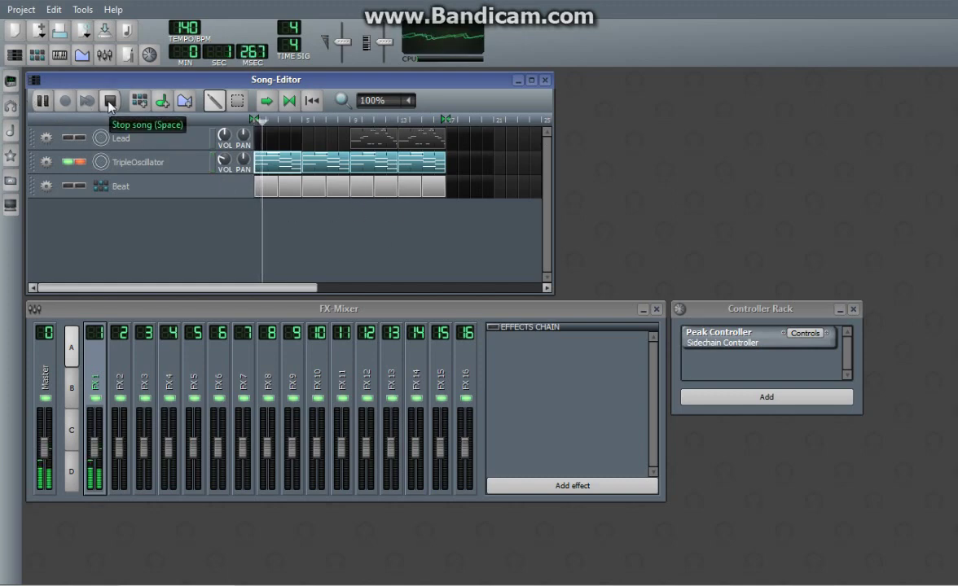
{"action": "left_click", "coordinate": [109, 101]}
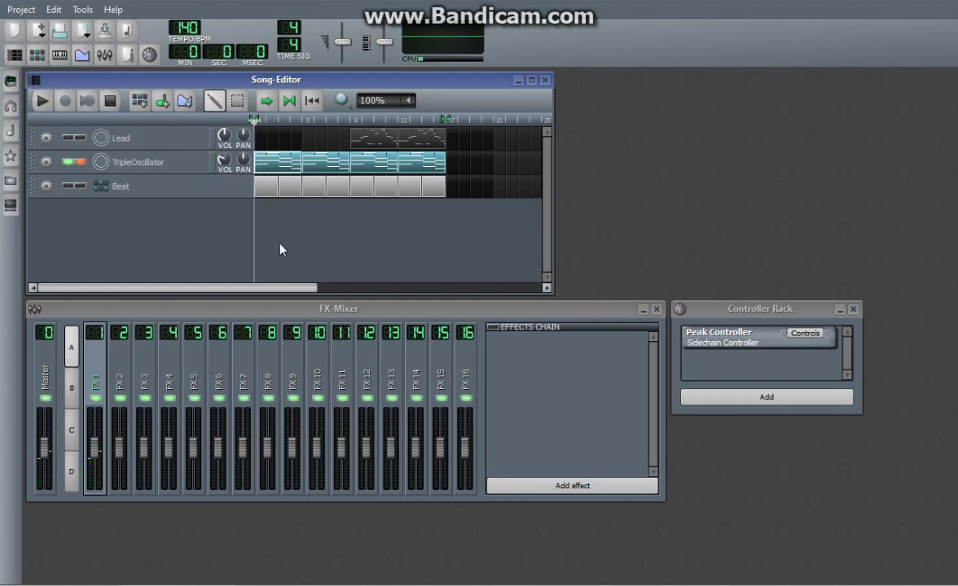
In TripleOscillator's effects chain, search the Add effect list for 'reverb'
{"action": "left_click", "coordinate": [154, 162]}
{"action": "left_click", "coordinate": [400, 218]}
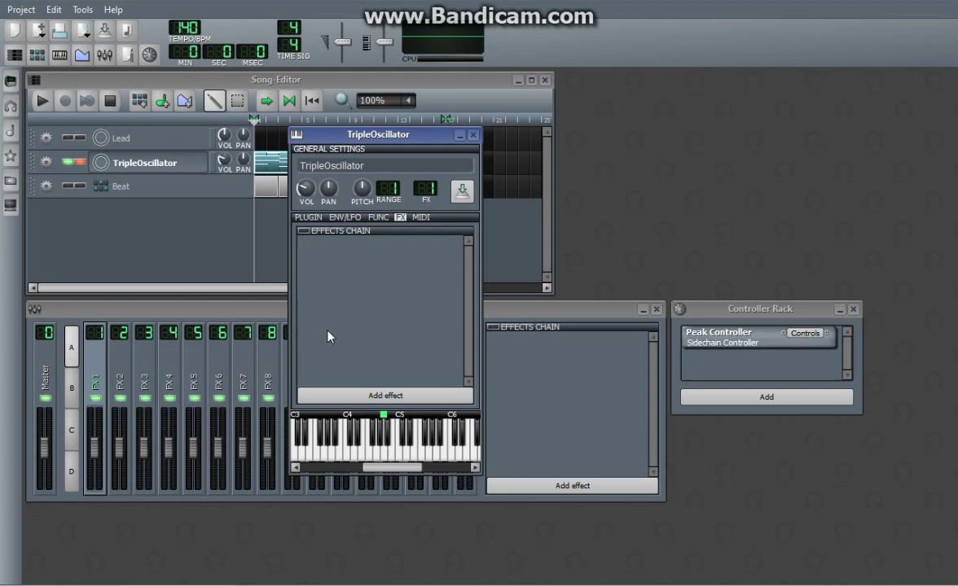
{"action": "left_click", "coordinate": [387, 397]}
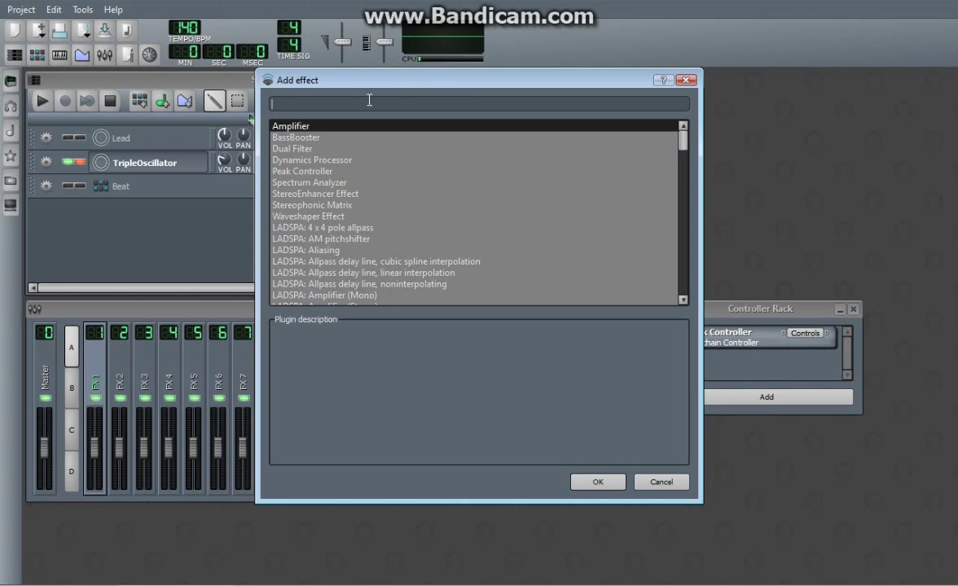
{"action": "type", "text": "reverb"}
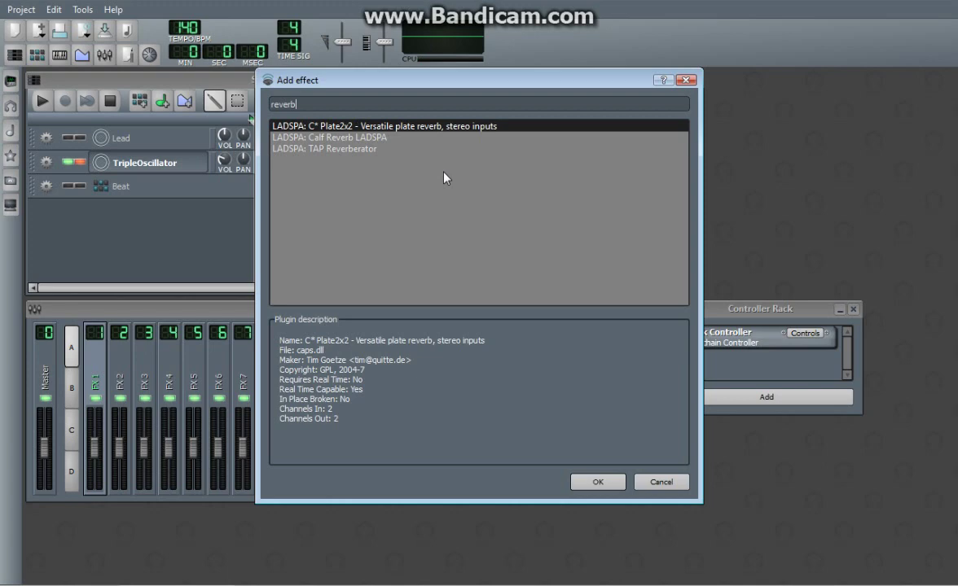
Add C* Plate2x2 reverb and tweak its tail and blend while the song plays
{"action": "double_click", "coordinate": [431, 133]}
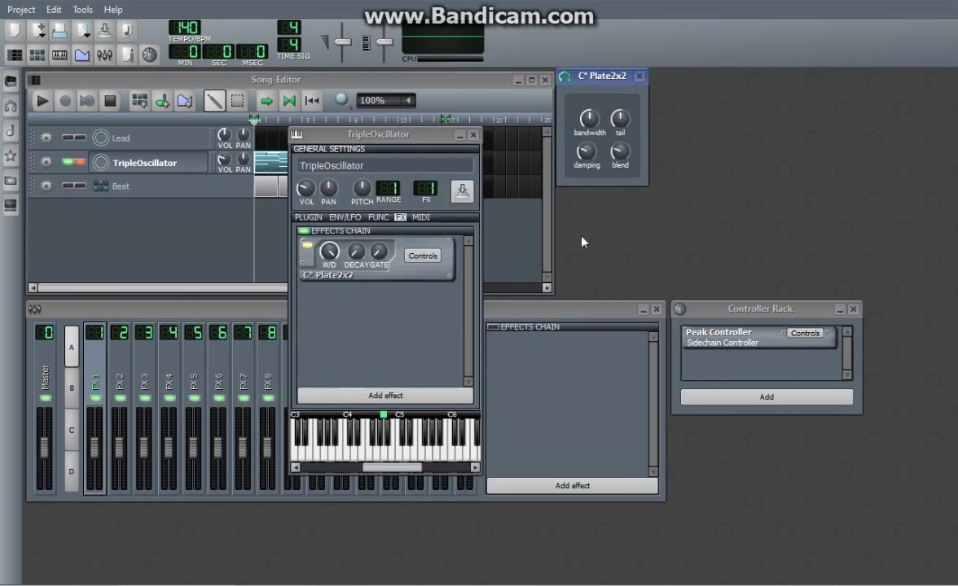
{"action": "left_click_drag", "start_coordinate": [582, 72], "coordinate": [612, 154]}
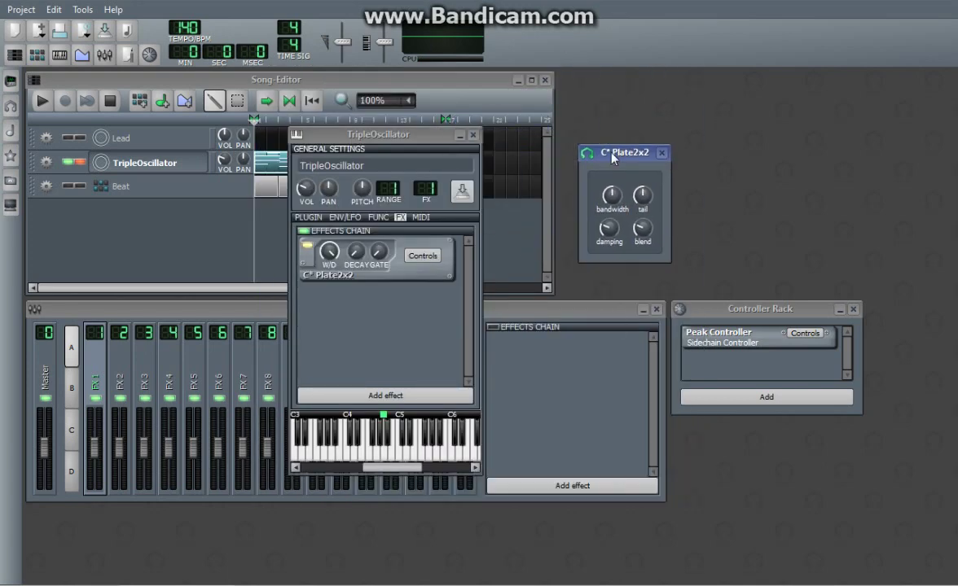
{"action": "left_click", "coordinate": [50, 102]}
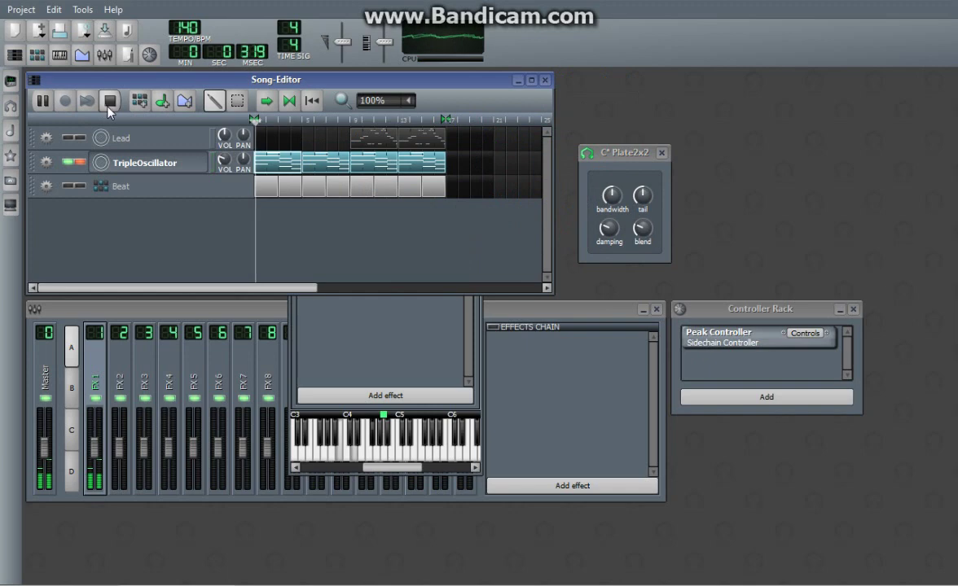
{"action": "left_click", "coordinate": [643, 228]}
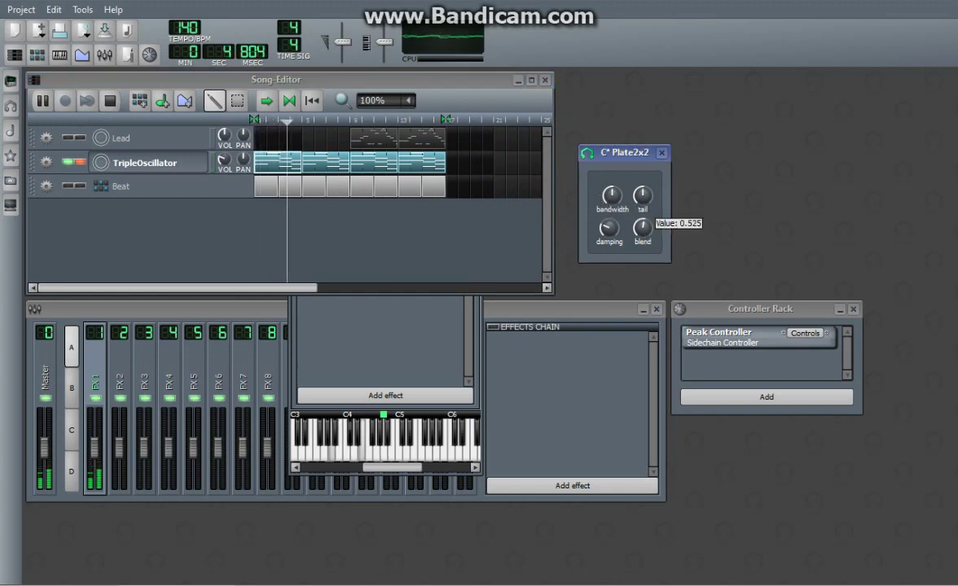
{"action": "mouse_move", "coordinate": [649, 208]}
{"action": "left_mouse_down"}
{"action": "mouse_move", "coordinate": [649, 187]}
{"action": "mouse_move", "coordinate": [649, 208]}
{"action": "left_mouse_up"}
{"action": "left_click", "coordinate": [643, 228]}
{"action": "left_click", "coordinate": [350, 334]}
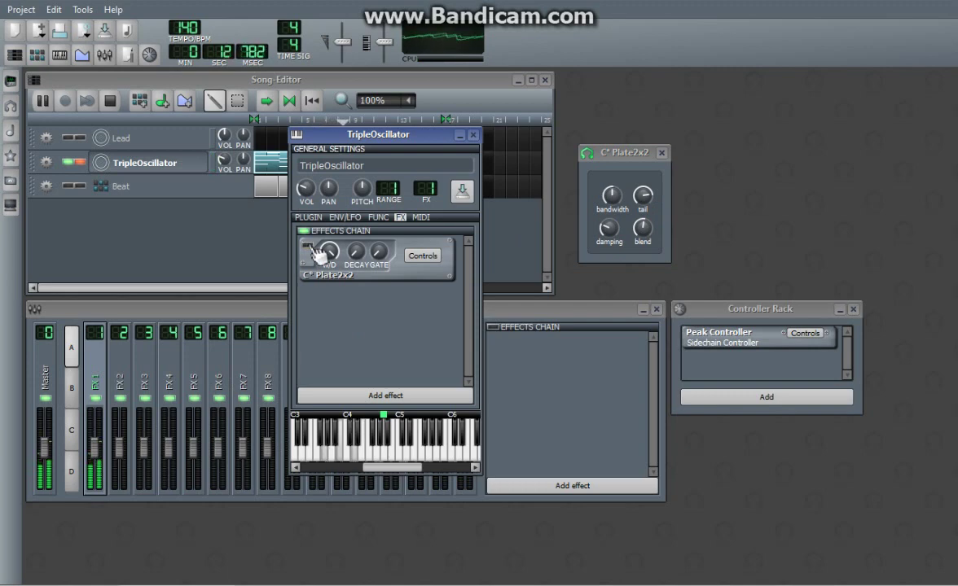
{"action": "left_click", "coordinate": [109, 100]}
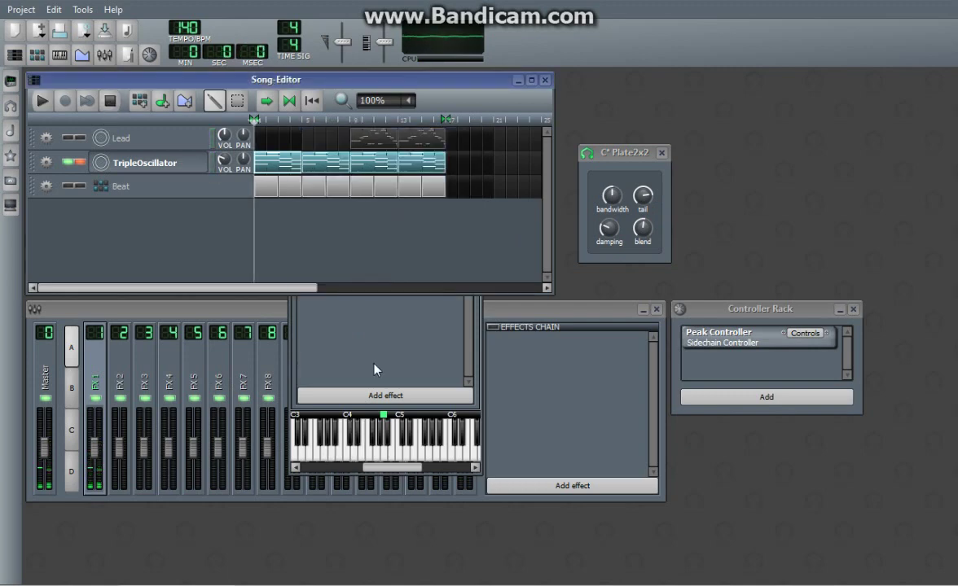
Adjust the Plate2x2 damping, replay the song, then close the reverb and TripleOscillator windows
{"action": "left_click", "coordinate": [377, 364]}
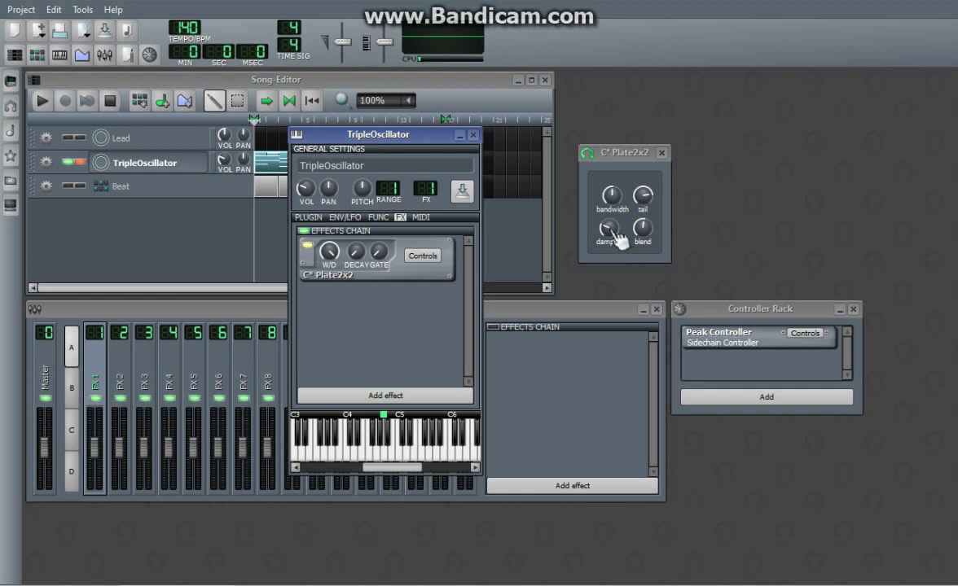
{"action": "left_click_drag", "start_coordinate": [616, 236], "coordinate": [616, 232]}
{"action": "left_click_drag", "start_coordinate": [643, 196], "coordinate": [643, 192]}
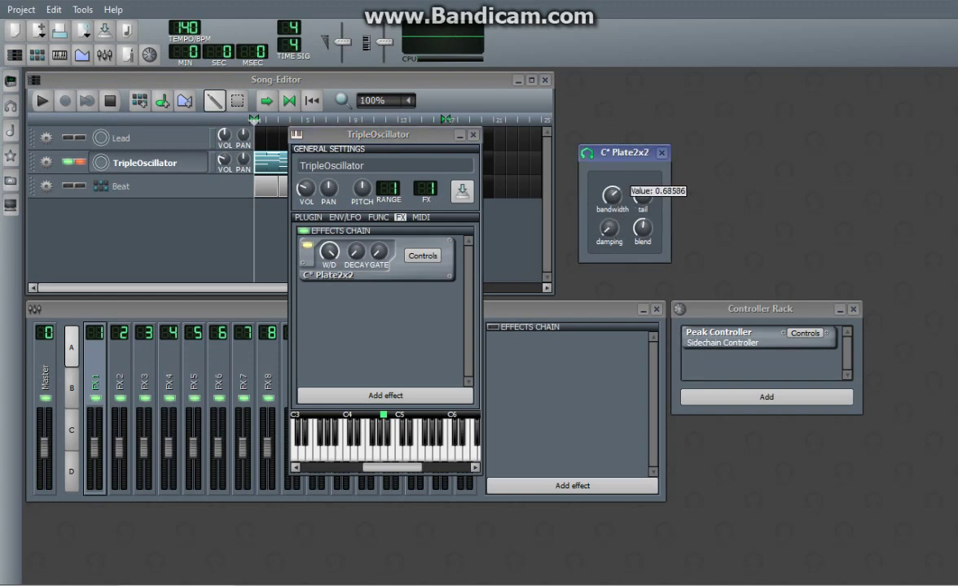
{"action": "left_click", "coordinate": [46, 106]}
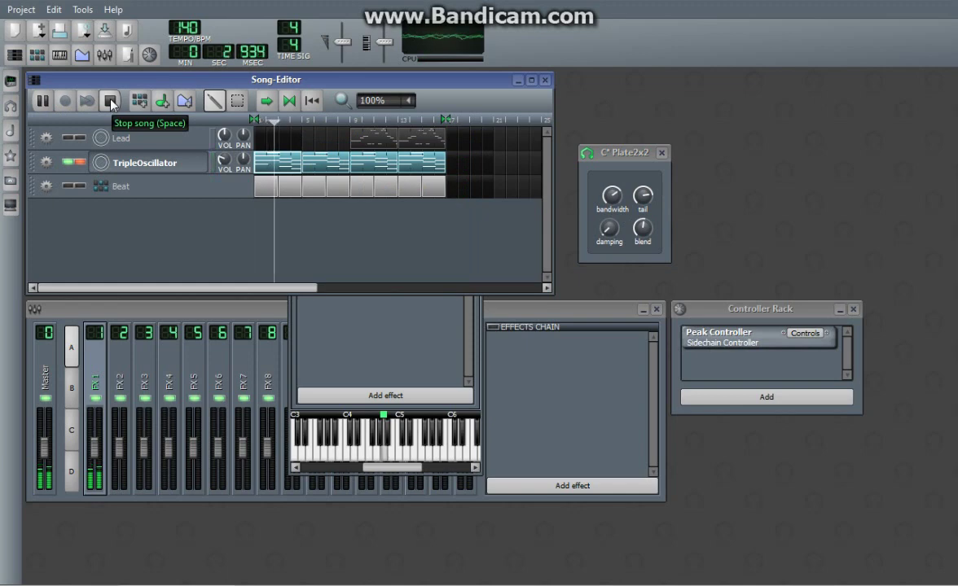
{"action": "left_click", "coordinate": [111, 102]}
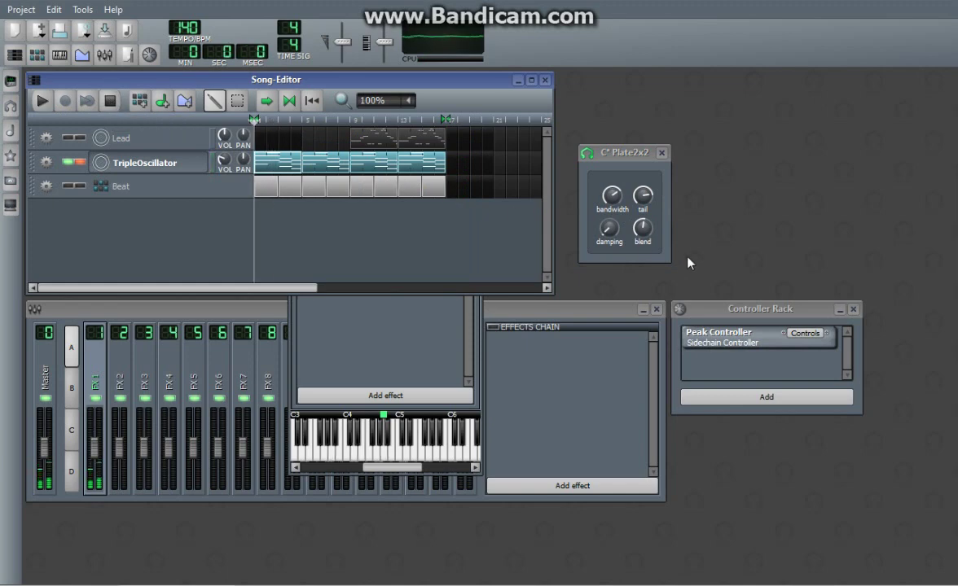
{"action": "left_click", "coordinate": [661, 152]}
{"action": "left_click", "coordinate": [407, 306]}
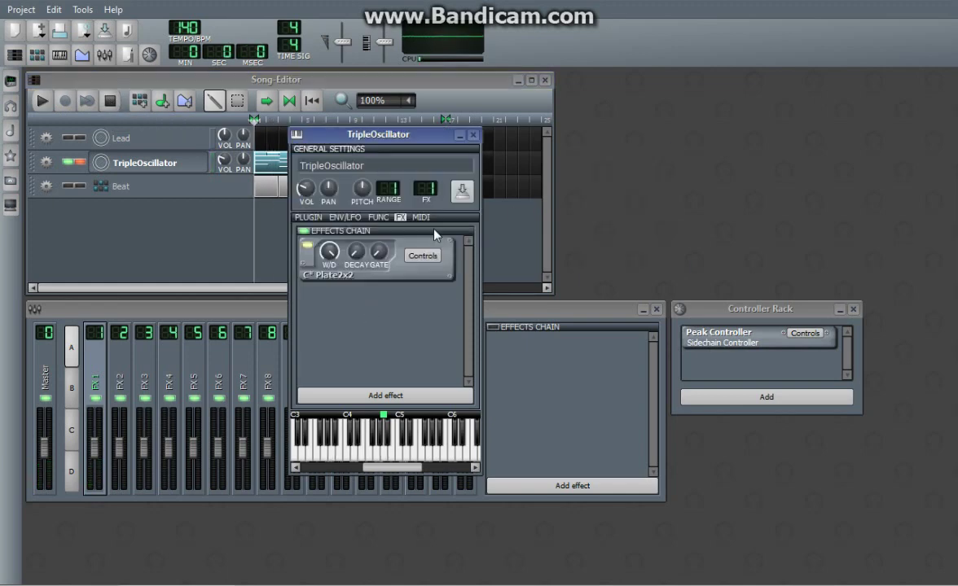
{"action": "left_click", "coordinate": [474, 136]}
Unsolo TripleOscillator and briefly play the full song with all tracks
{"action": "left_click", "coordinate": [80, 161]}
{"action": "left_click", "coordinate": [42, 100]}
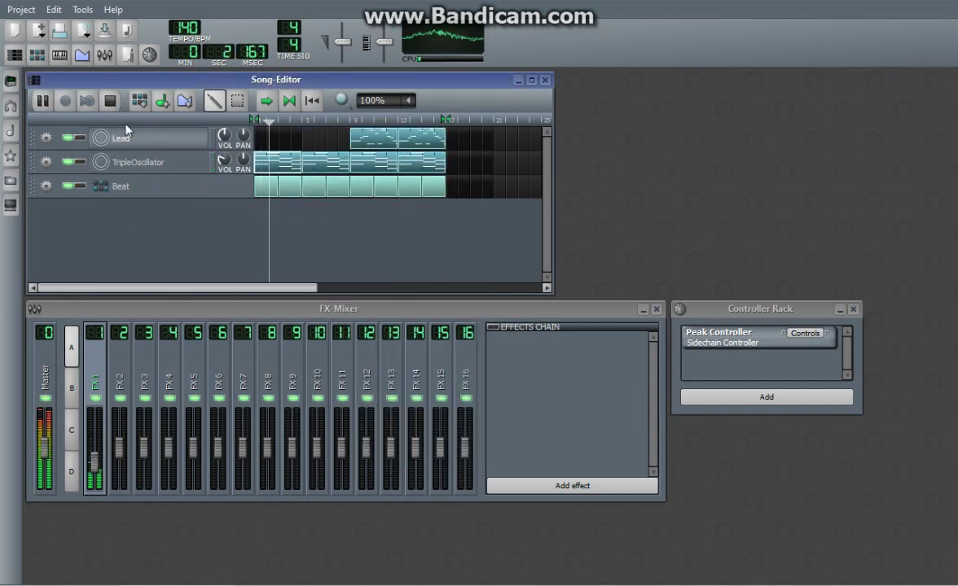
{"action": "key", "text": "space"}
Set the kick_hard01.ogg Peak Controller effect's amount to -0.3
{"action": "left_click", "coordinate": [130, 185]}
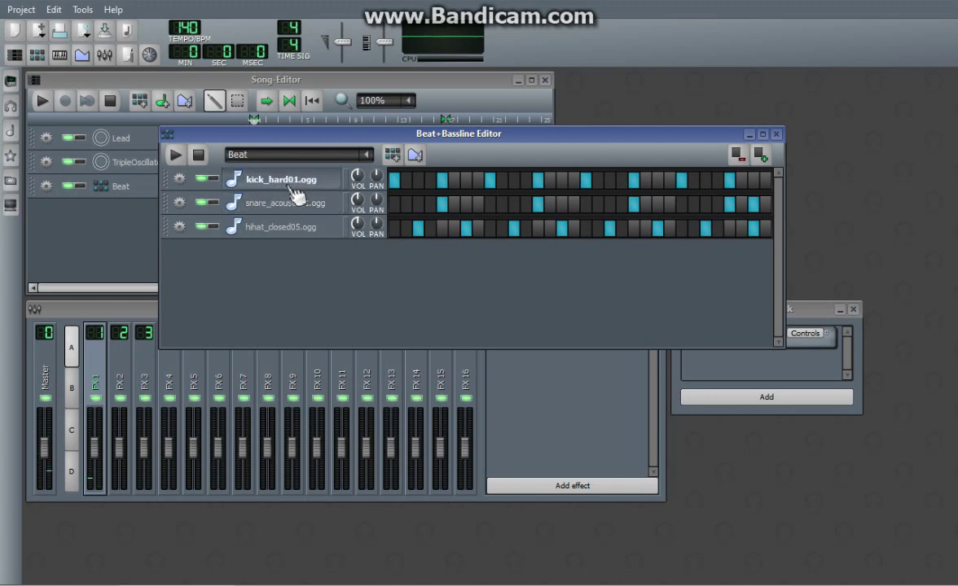
{"action": "left_click", "coordinate": [291, 192]}
{"action": "left_click", "coordinate": [485, 170]}
{"action": "left_click", "coordinate": [512, 209]}
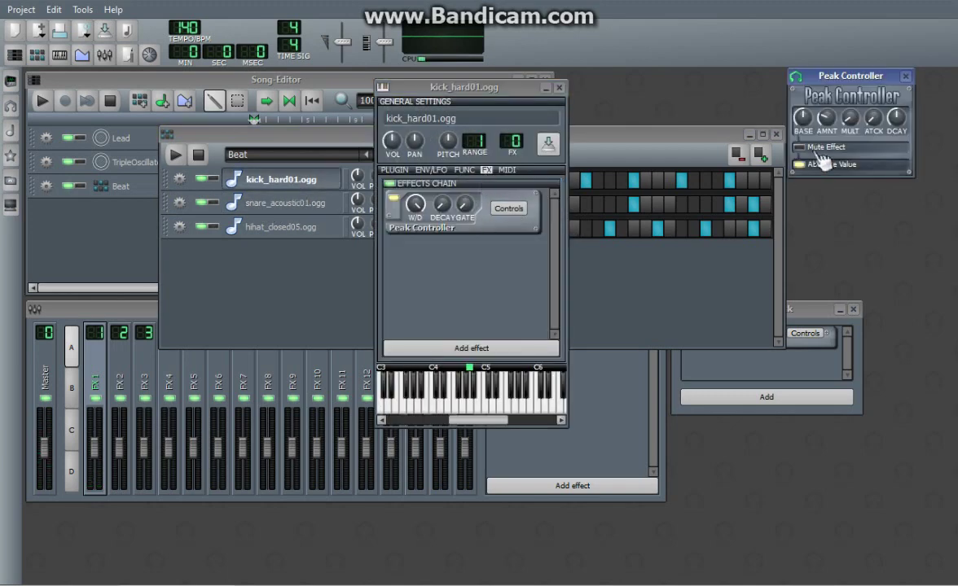
{"action": "double_click", "coordinate": [827, 125]}
{"action": "key", "text": "BackSpace"}
{"action": "key", "text": "BackSpace"}
{"action": "key", "text": "BackSpace"}
{"action": "key", "text": "BackSpace"}
{"action": "key", "text": "BackSpace"}
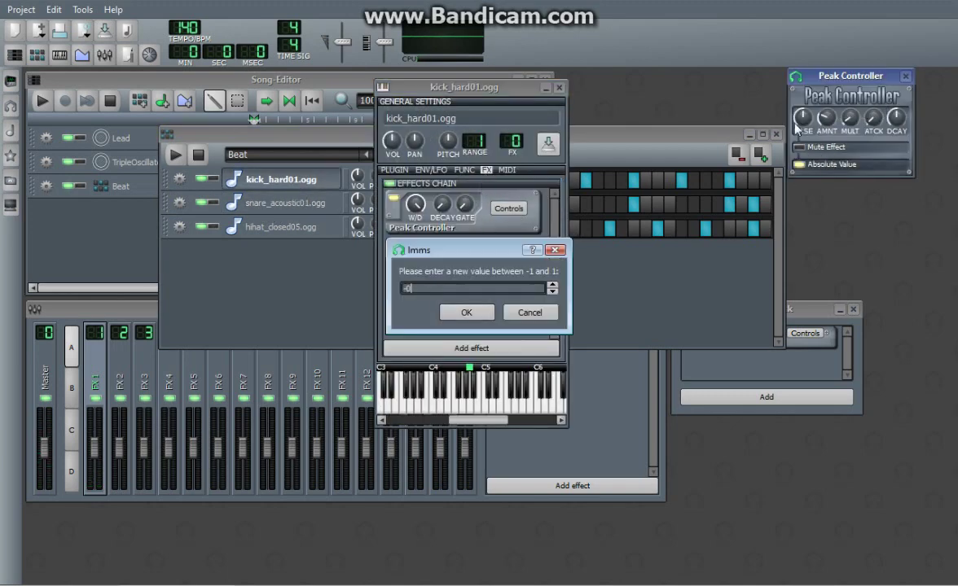
{"action": "type", "text": ".3"}
{"action": "key", "text": "Return"}
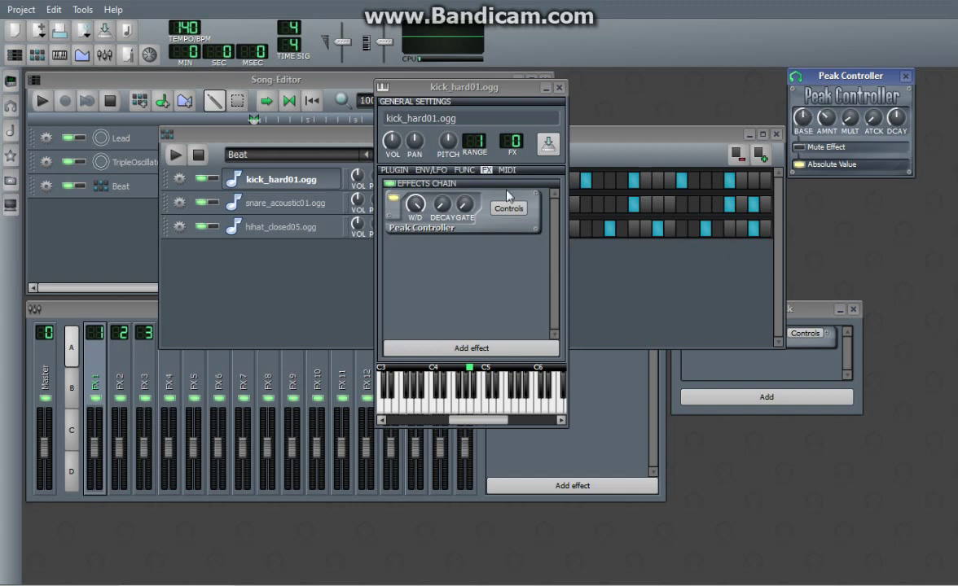
Close the Peak Controller, beat editor and kick windows, play the song, and save
{"action": "left_click", "coordinate": [905, 77]}
{"action": "left_click", "coordinate": [715, 128]}
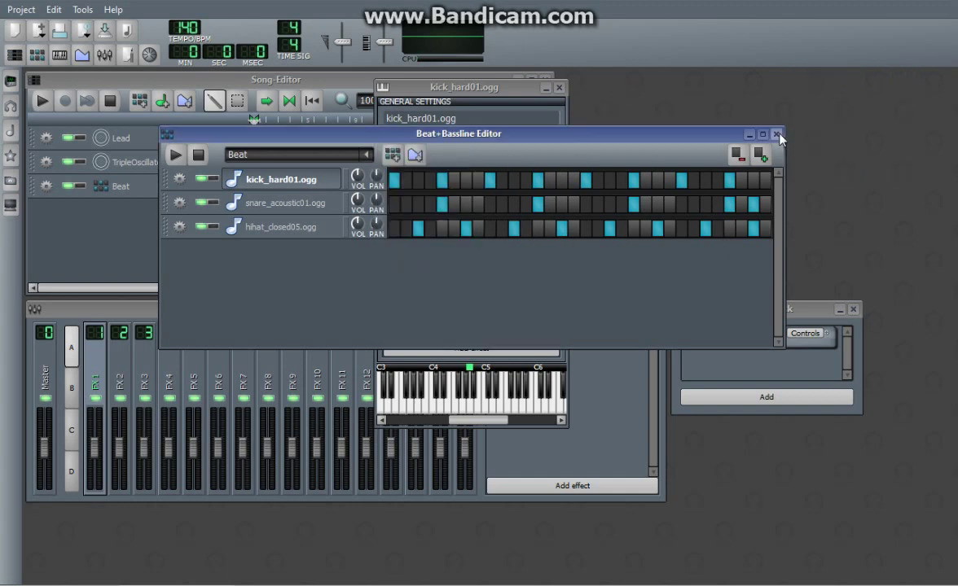
{"action": "left_click", "coordinate": [776, 134]}
{"action": "left_click", "coordinate": [558, 87]}
{"action": "left_click", "coordinate": [41, 101]}
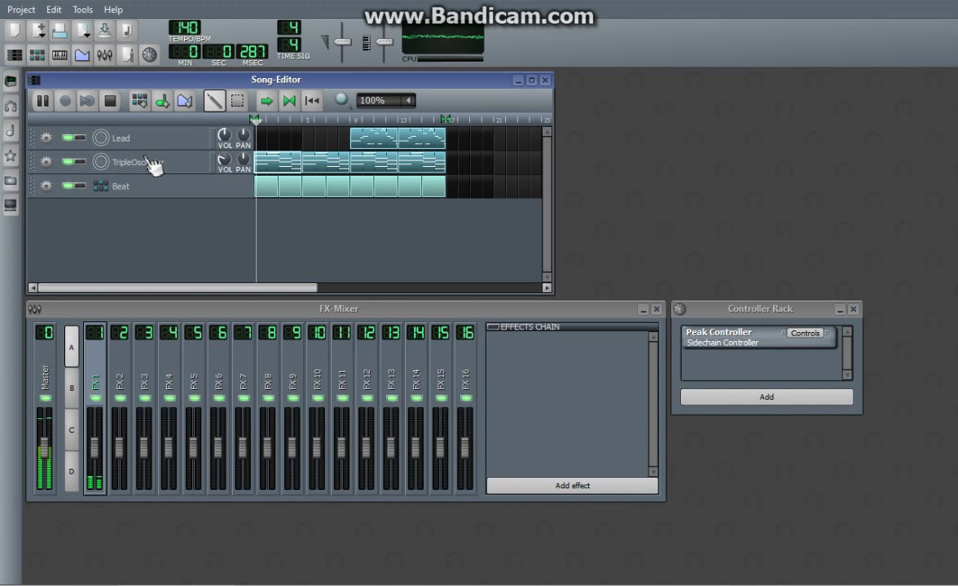
{"action": "key", "text": "ctrl+s"}
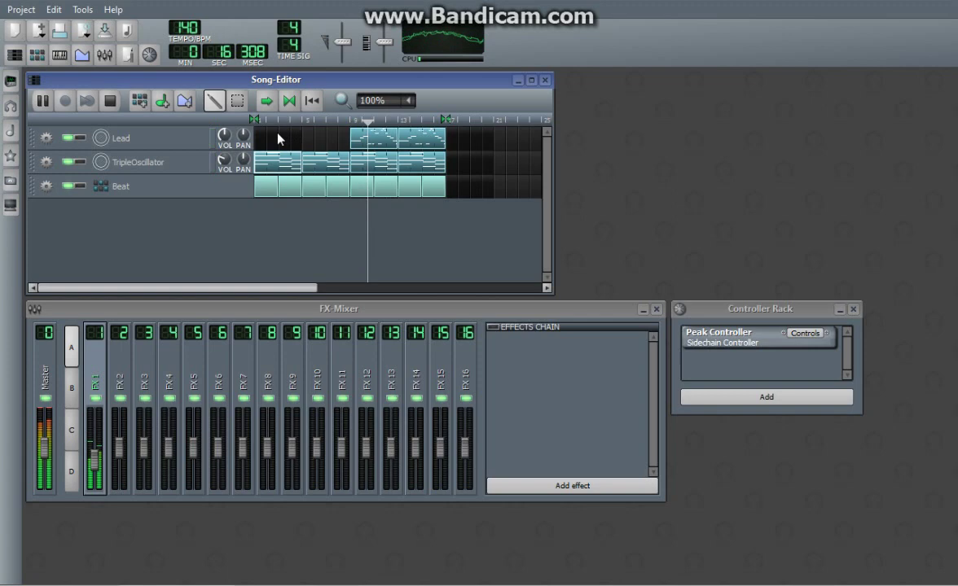
Add Calf Reverb LADSPA to the Lead track's effects chain
{"action": "left_click", "coordinate": [155, 141]}
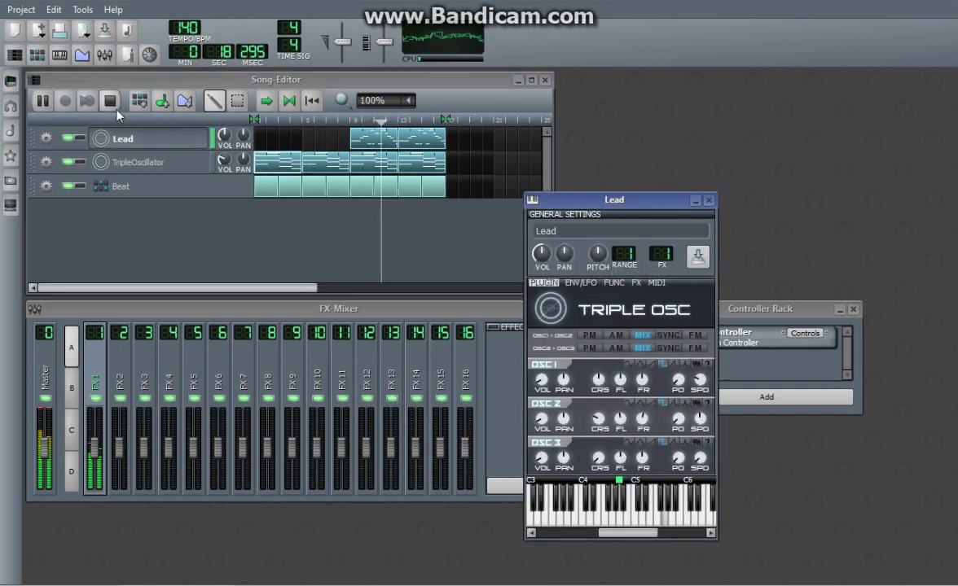
{"action": "left_click", "coordinate": [106, 100]}
{"action": "left_click", "coordinate": [636, 283]}
{"action": "left_click", "coordinate": [597, 464]}
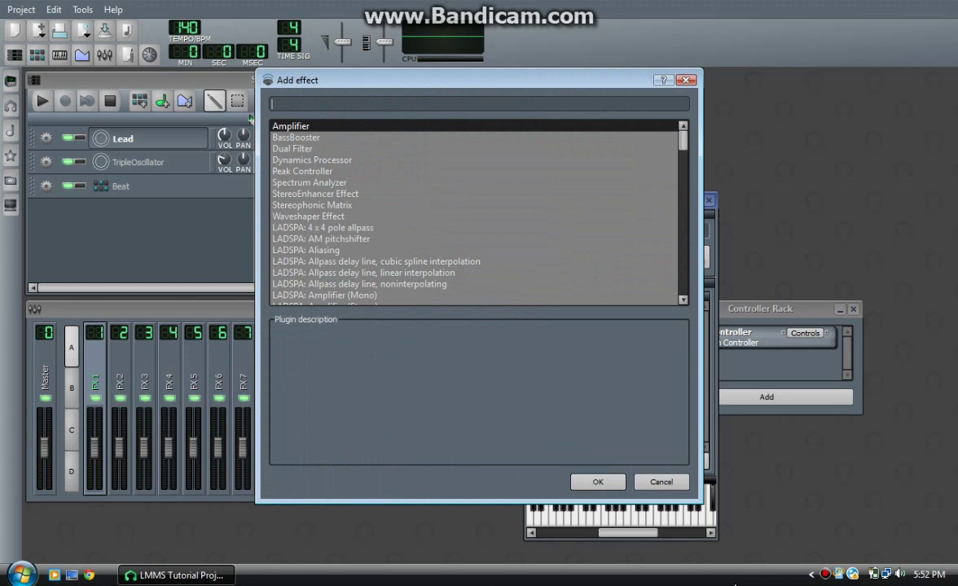
{"action": "type", "text": "reve"}
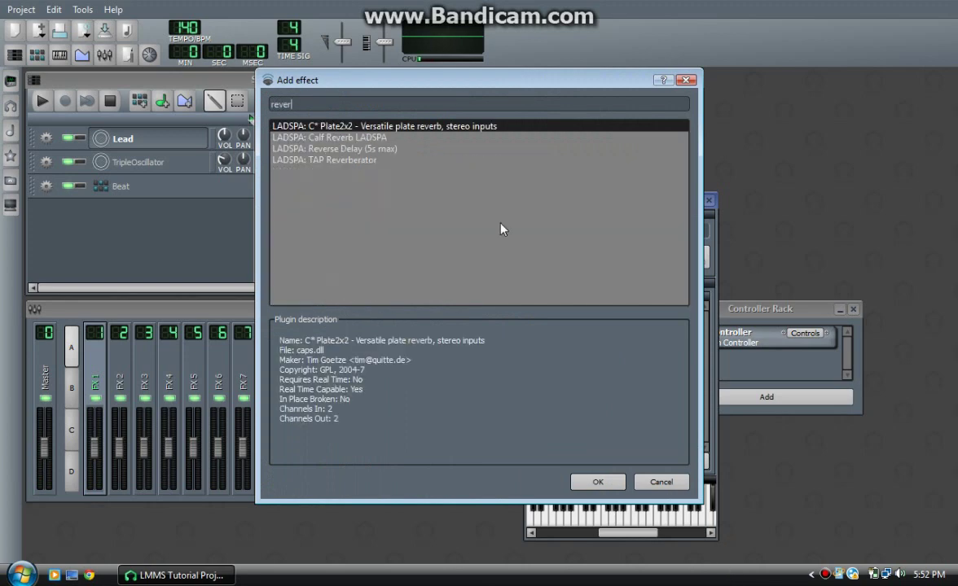
{"action": "type", "text": "r"}
{"action": "double_click", "coordinate": [347, 137]}
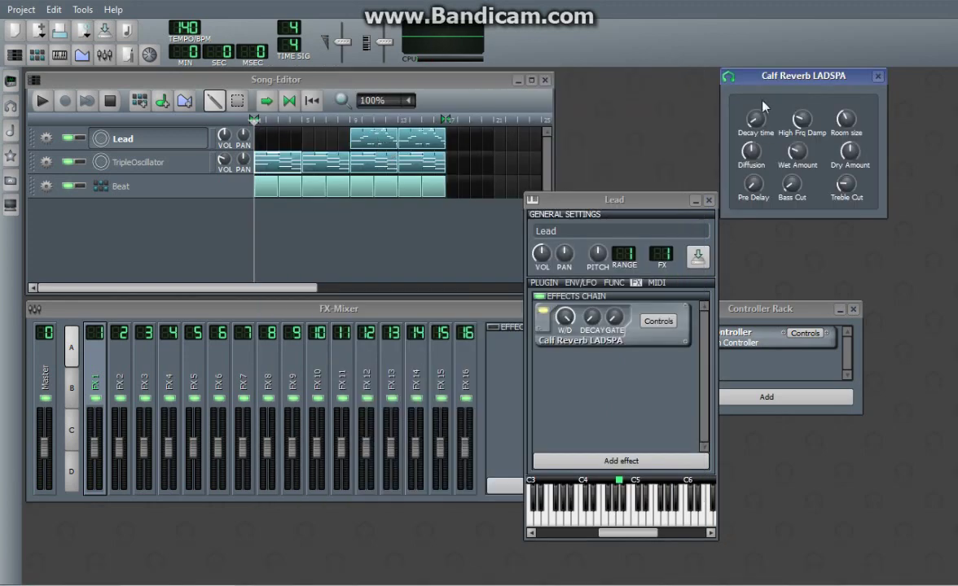
Lower the Calf Reverb decay time to about 2.555
{"action": "left_click_drag", "start_coordinate": [774, 91], "coordinate": [586, 127]}
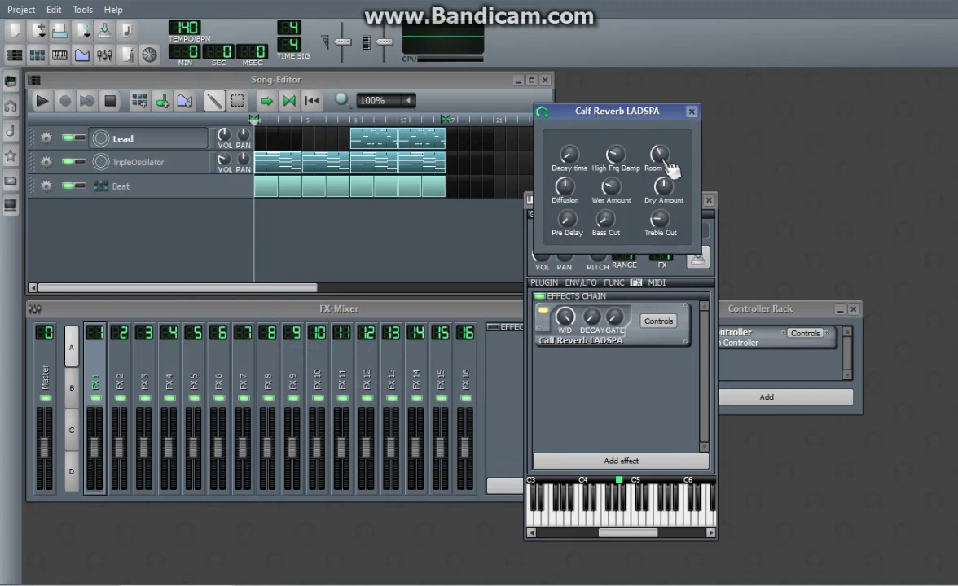
{"action": "left_click", "coordinate": [568, 154]}
{"action": "left_click_drag", "start_coordinate": [569, 155], "coordinate": [570, 158]}
Close the reverb controls and play the song from near bar 9
{"action": "left_click", "coordinate": [692, 111]}
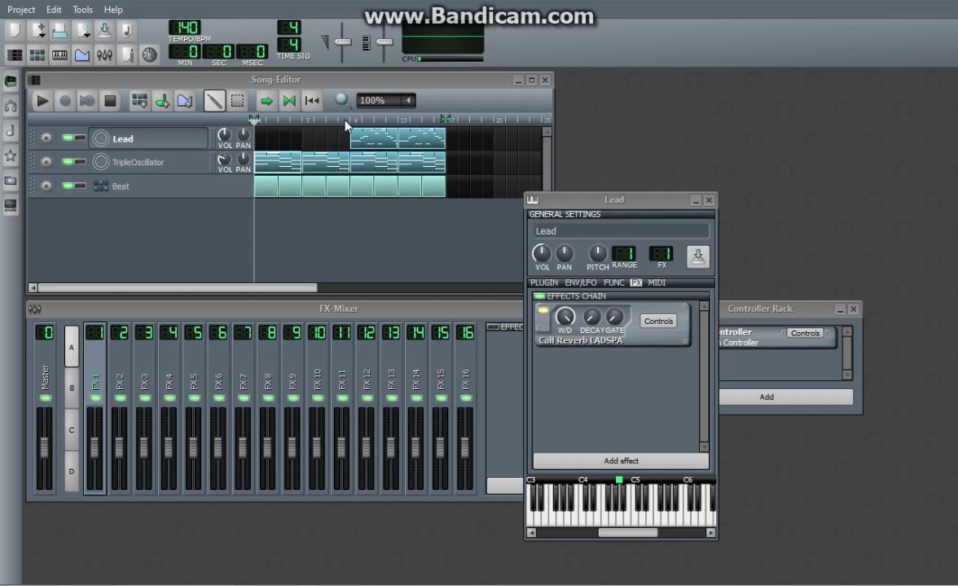
{"action": "left_click", "coordinate": [345, 120]}
{"action": "key", "text": "space"}
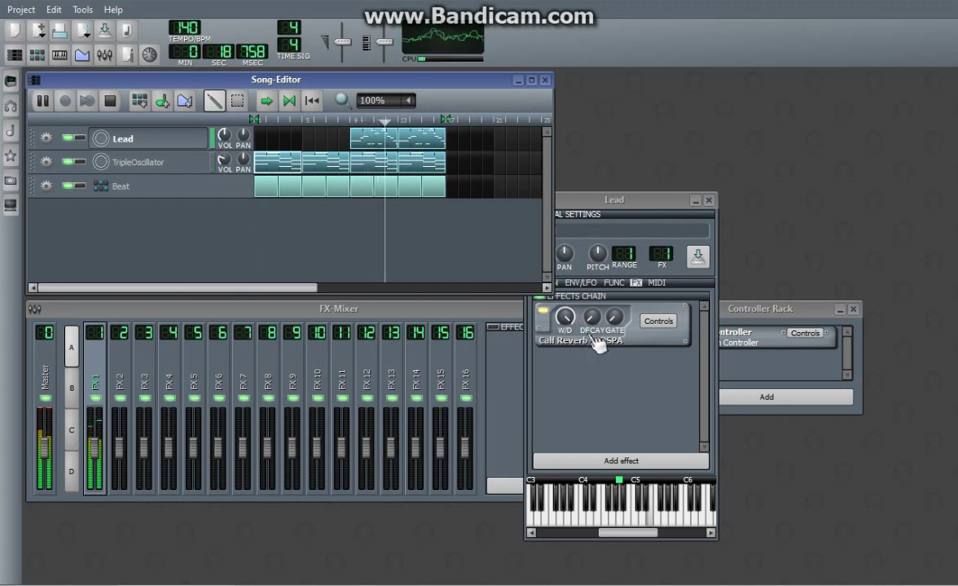
Close the Lead window, save the project, stop playback, and reopen Lead's instrument settings
{"action": "left_click", "coordinate": [654, 323]}
{"action": "left_click", "coordinate": [708, 199]}
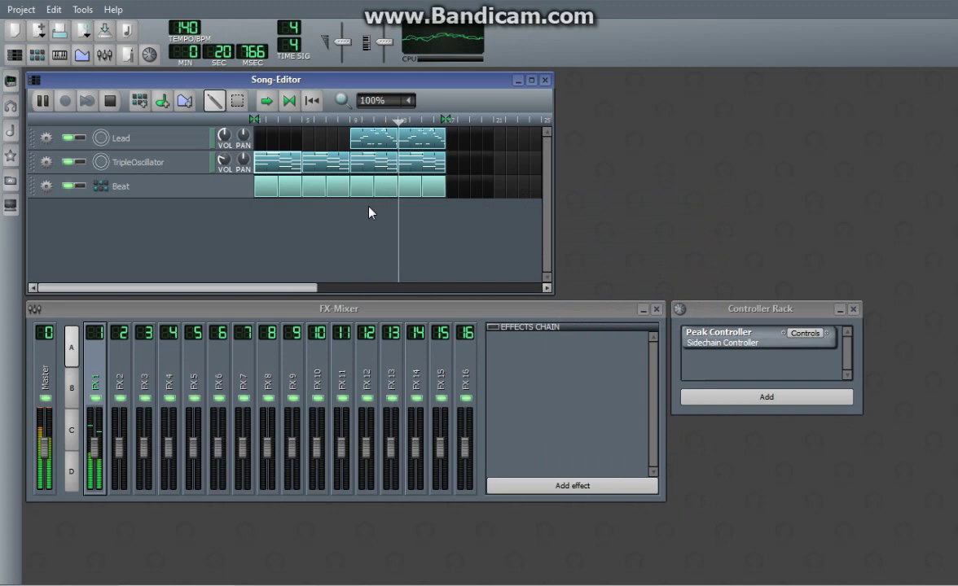
{"action": "key", "text": "ctrl+s"}
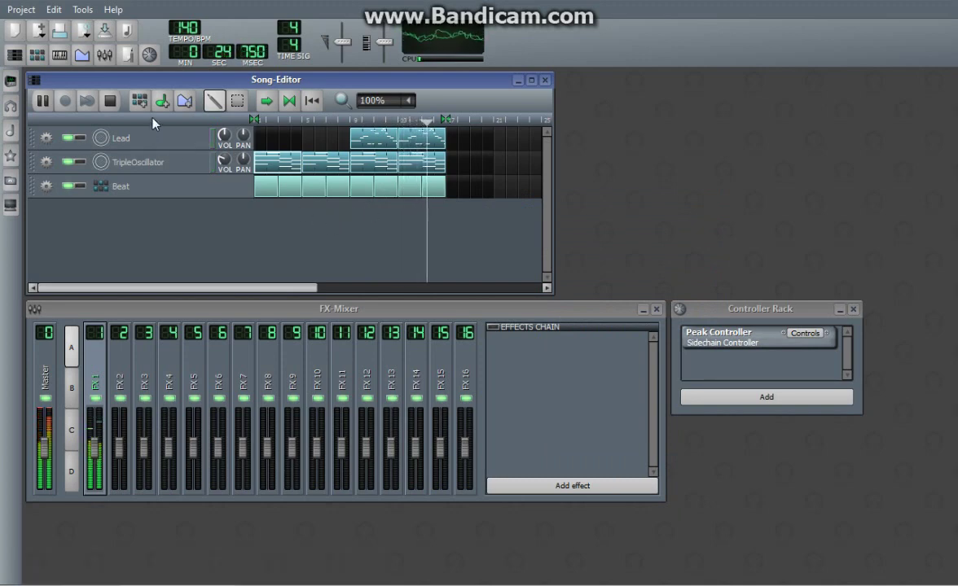
{"action": "left_click", "coordinate": [110, 101]}
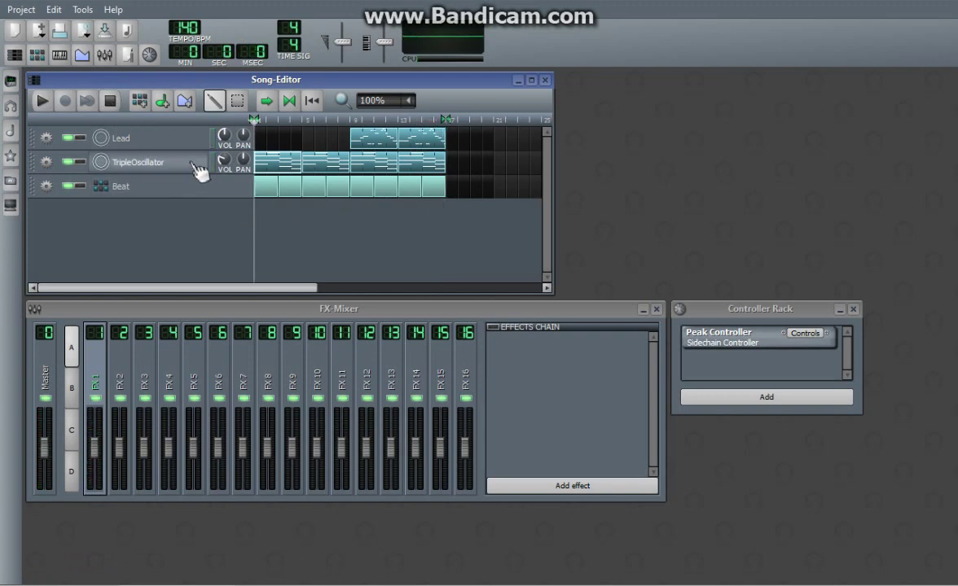
{"action": "left_click", "coordinate": [130, 140]}
Solo the Lead track and add TAP Stereo Echo to its effects chain
{"action": "left_click", "coordinate": [79, 138]}
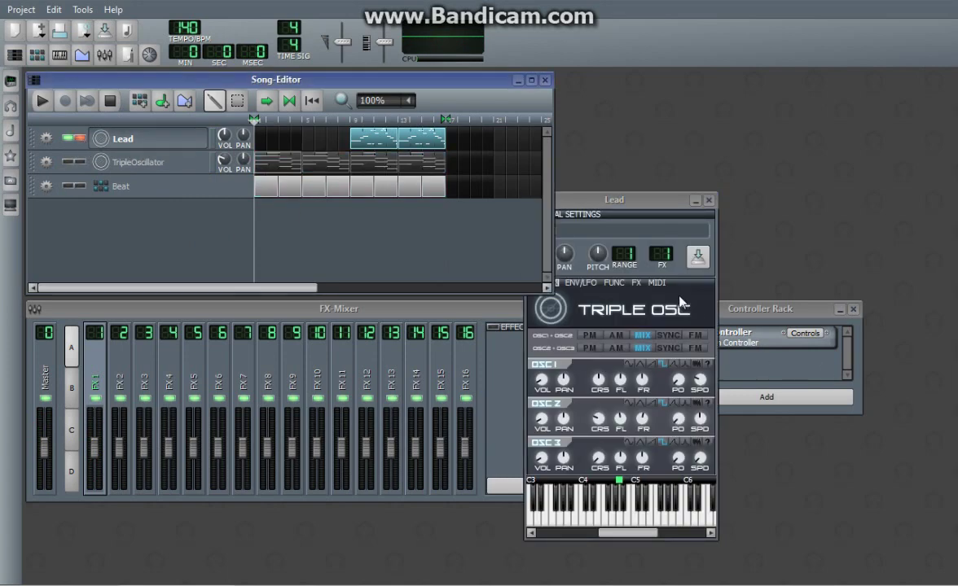
{"action": "left_click_drag", "start_coordinate": [639, 206], "coordinate": [509, 144]}
{"action": "left_click", "coordinate": [506, 221]}
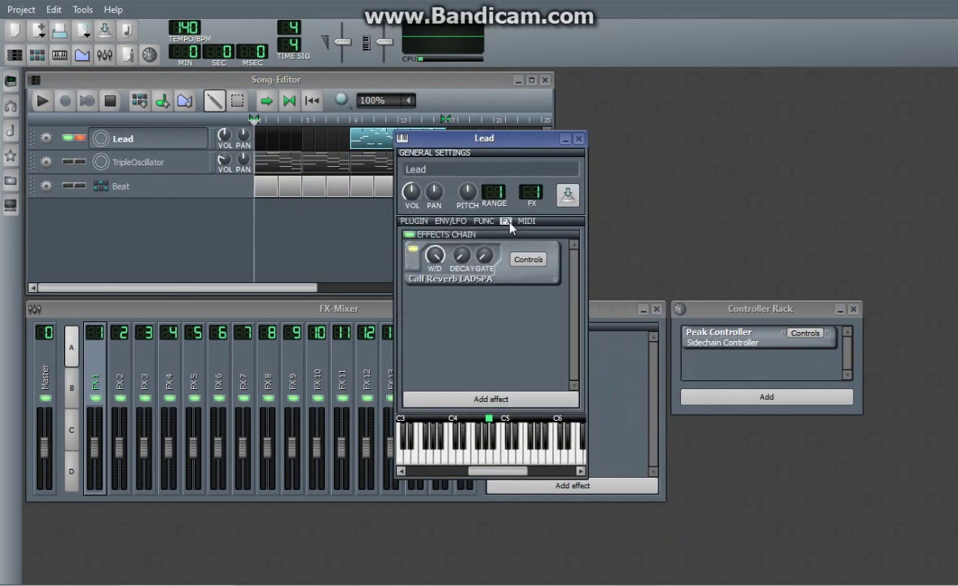
{"action": "left_click", "coordinate": [468, 402]}
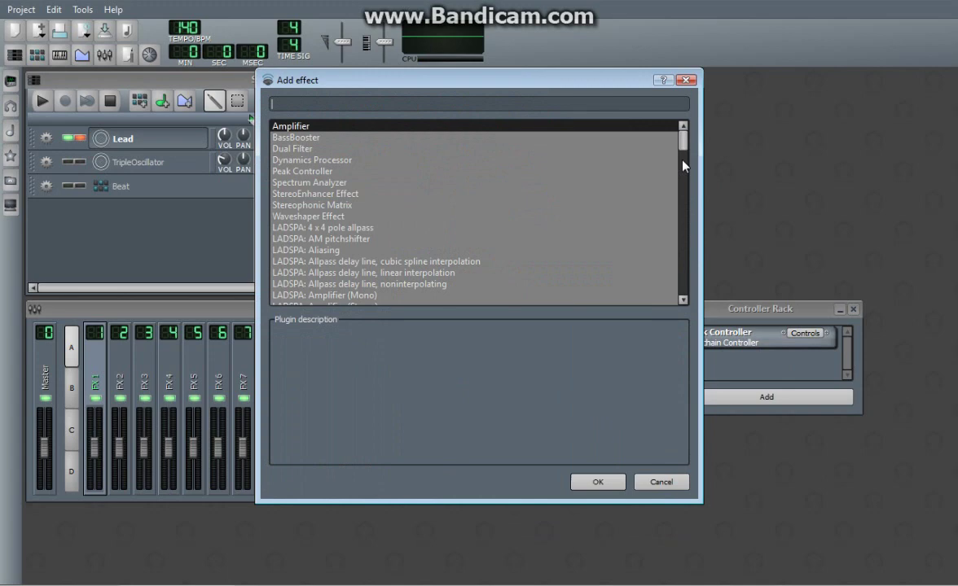
{"action": "left_click_drag", "start_coordinate": [683, 132], "coordinate": [602, 104]}
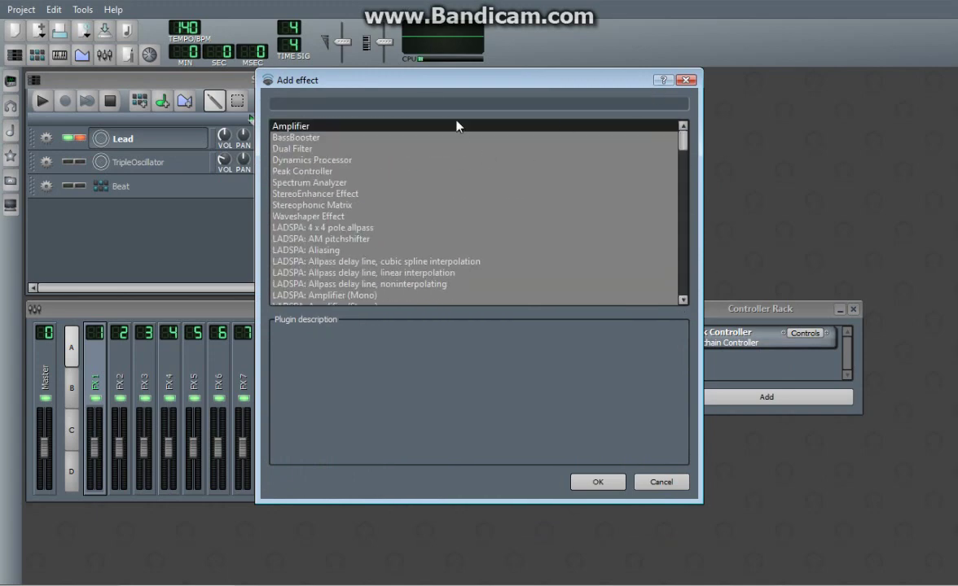
{"action": "left_click", "coordinate": [530, 103]}
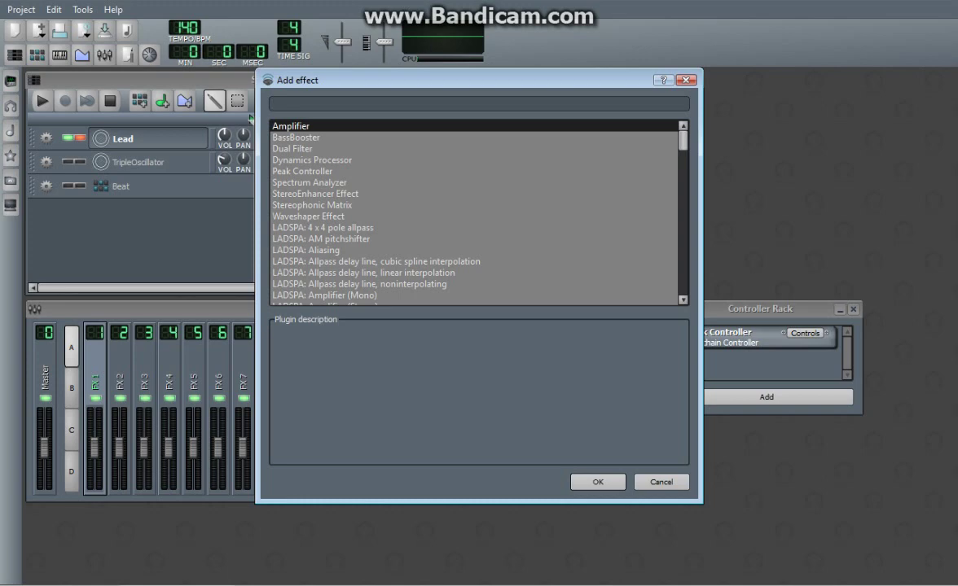
{"action": "type", "text": "echo"}
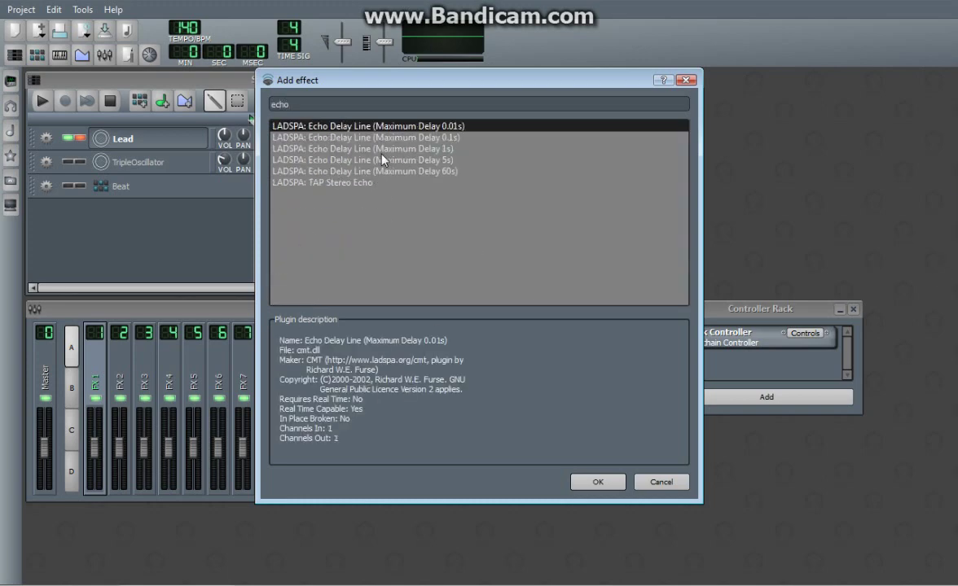
{"action": "double_click", "coordinate": [361, 182]}
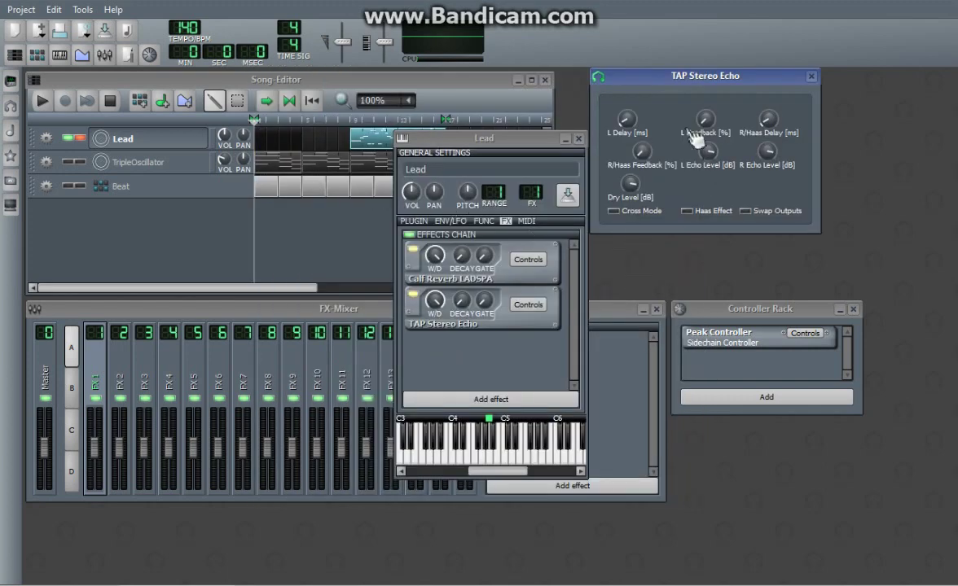
Remove TAP Stereo Echo from the Lead effects chain
{"action": "left_click_drag", "start_coordinate": [663, 89], "coordinate": [578, 130]}
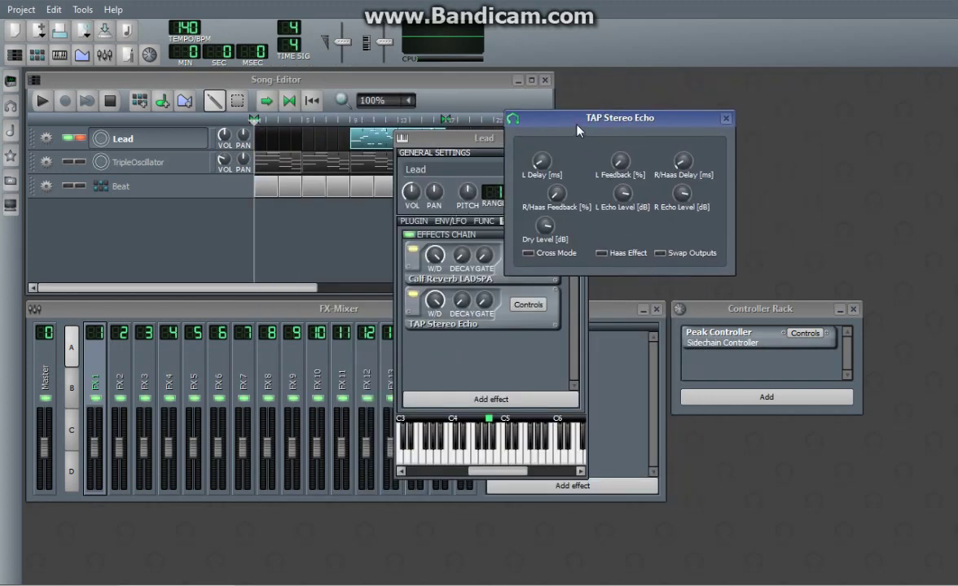
{"action": "right_click", "coordinate": [540, 162]}
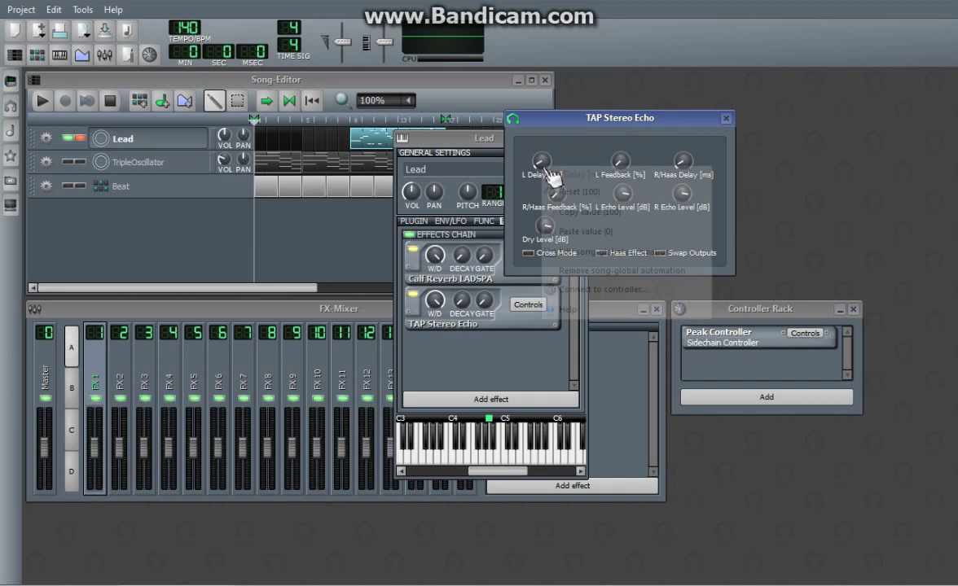
{"action": "left_click", "coordinate": [583, 143]}
{"action": "left_click", "coordinate": [724, 120]}
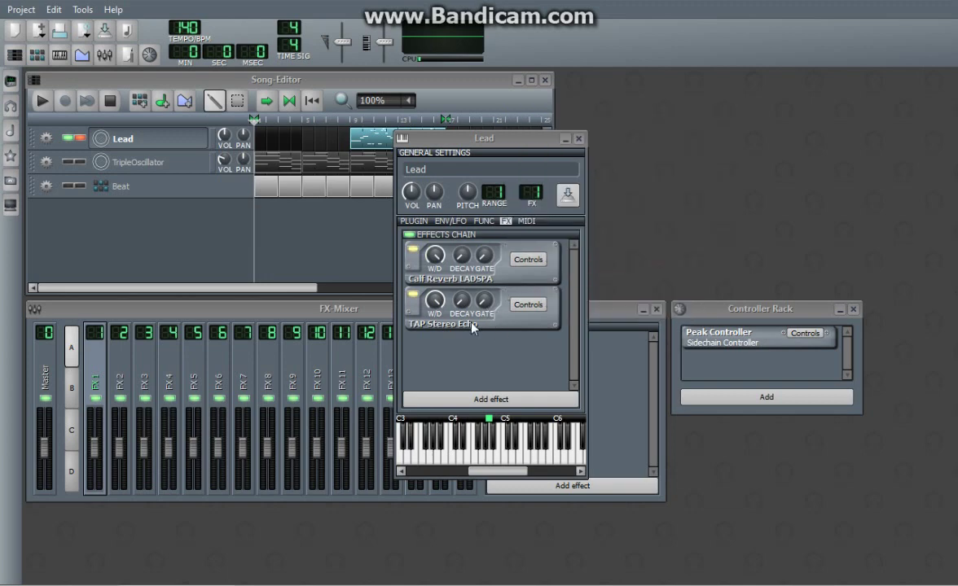
{"action": "right_click", "coordinate": [473, 306]}
{"action": "left_click", "coordinate": [534, 384]}
Add Echo Delay Line to the Lead effects chain after searching 'echo'
{"action": "left_click", "coordinate": [501, 399]}
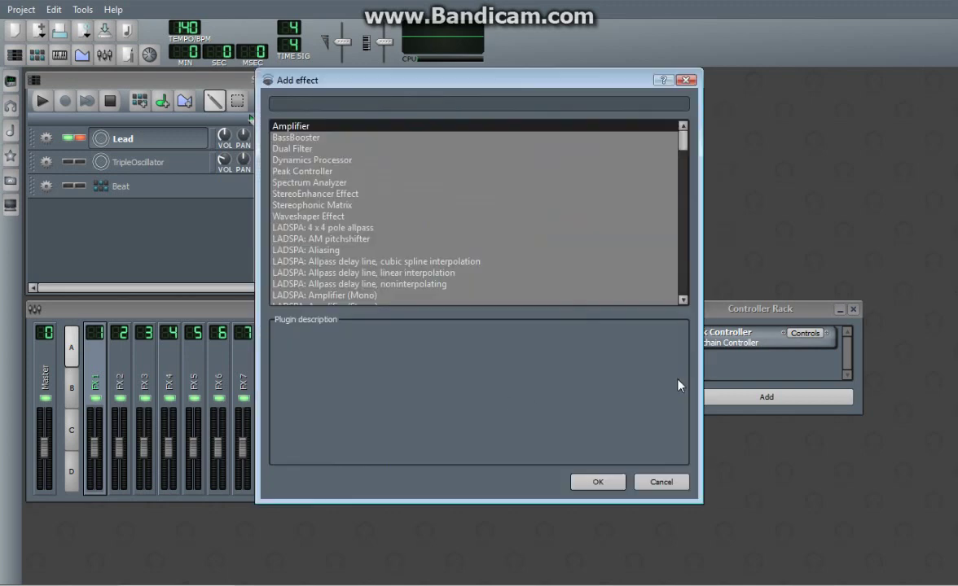
{"action": "type", "text": "echo"}
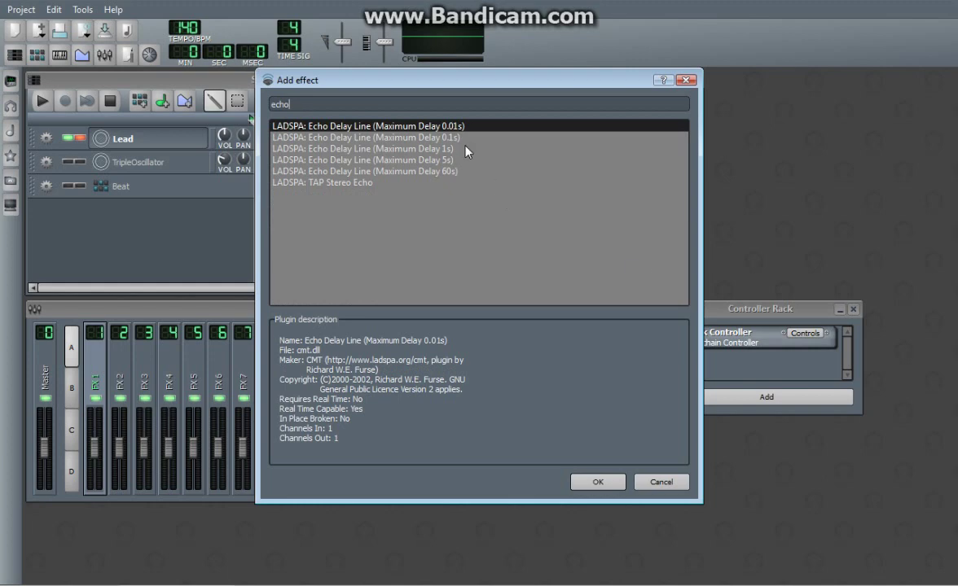
{"action": "double_click", "coordinate": [466, 138]}
{"action": "left_click_drag", "start_coordinate": [661, 74], "coordinate": [693, 126]}
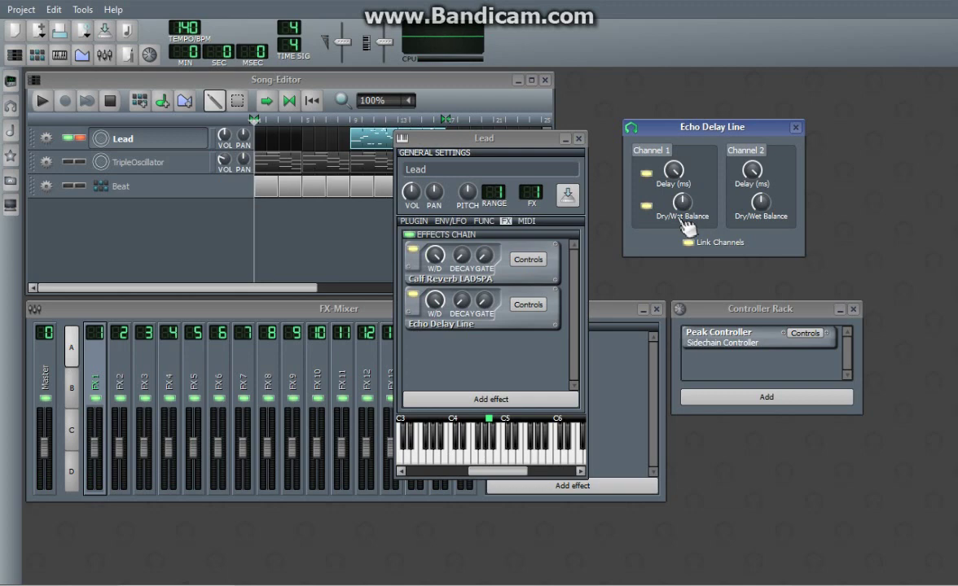
Tempo-sync the Echo Delay Line's Channel 1 delay to 8th notes
{"action": "right_click", "coordinate": [674, 173]}
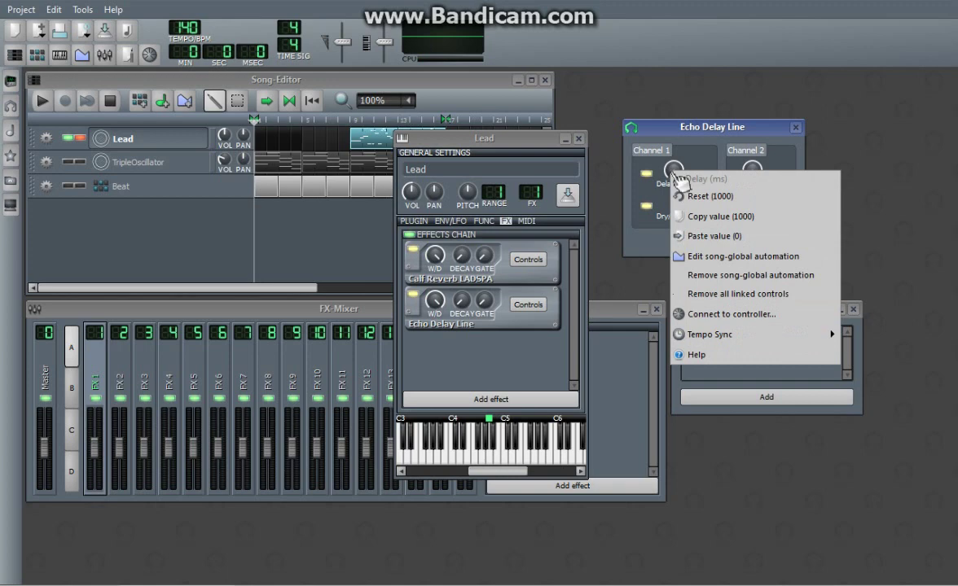
{"action": "mouse_move", "coordinate": [728, 334]}
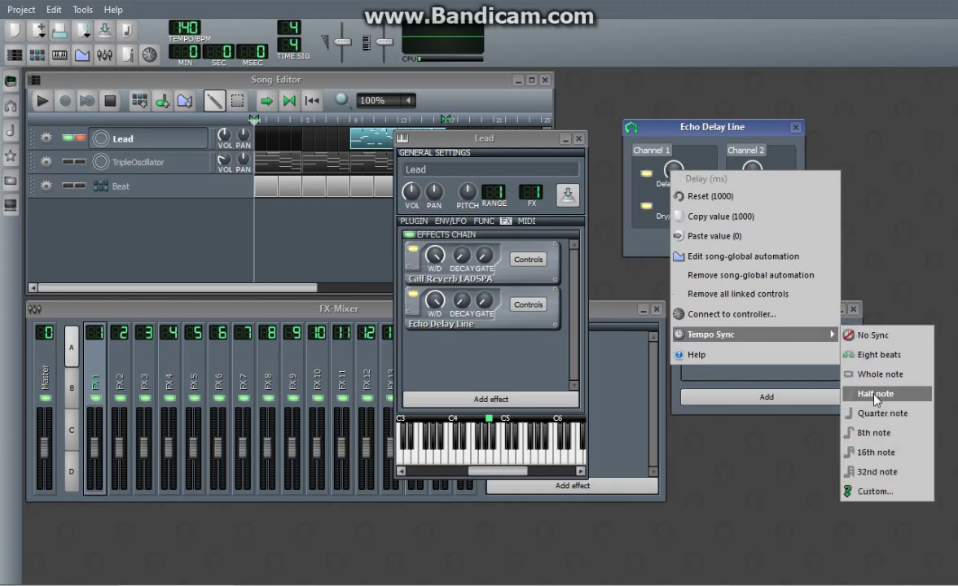
{"action": "left_click", "coordinate": [884, 435]}
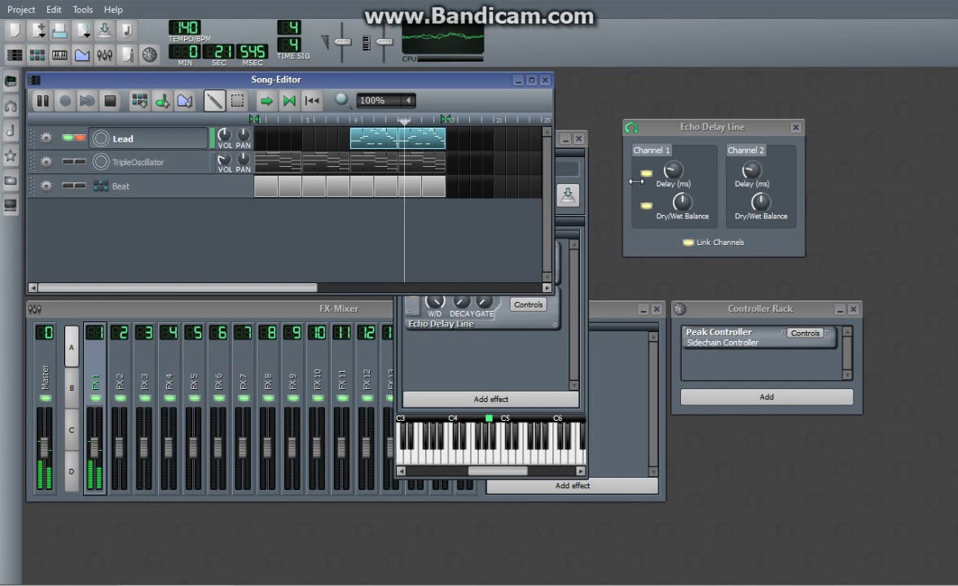
{"action": "left_click_drag", "start_coordinate": [634, 126], "coordinate": [564, 148]}
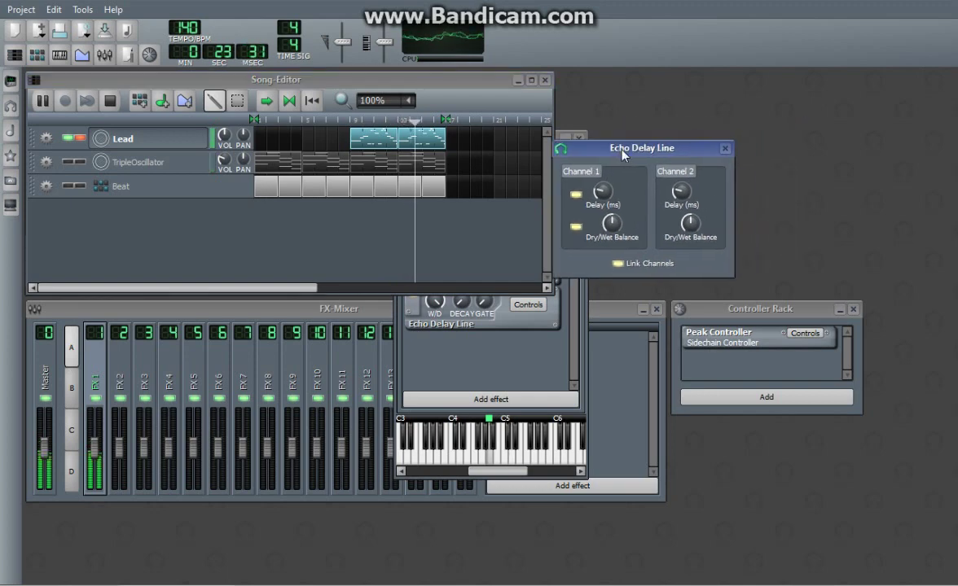
{"action": "left_click", "coordinate": [724, 148]}
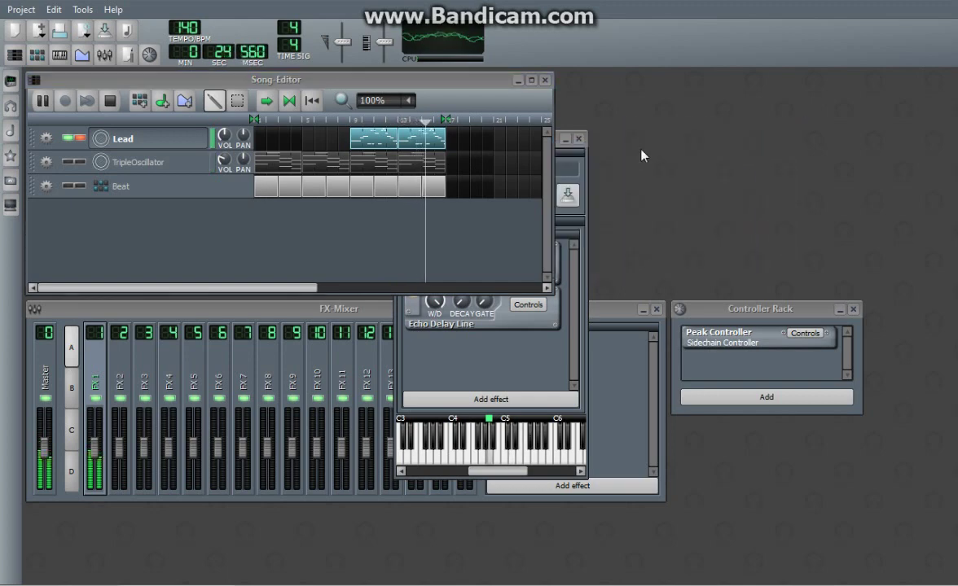
Set Echo Delay Line Dry/Wet Balance to .25 and move Calf Reverb below it
{"action": "left_click", "coordinate": [108, 103]}
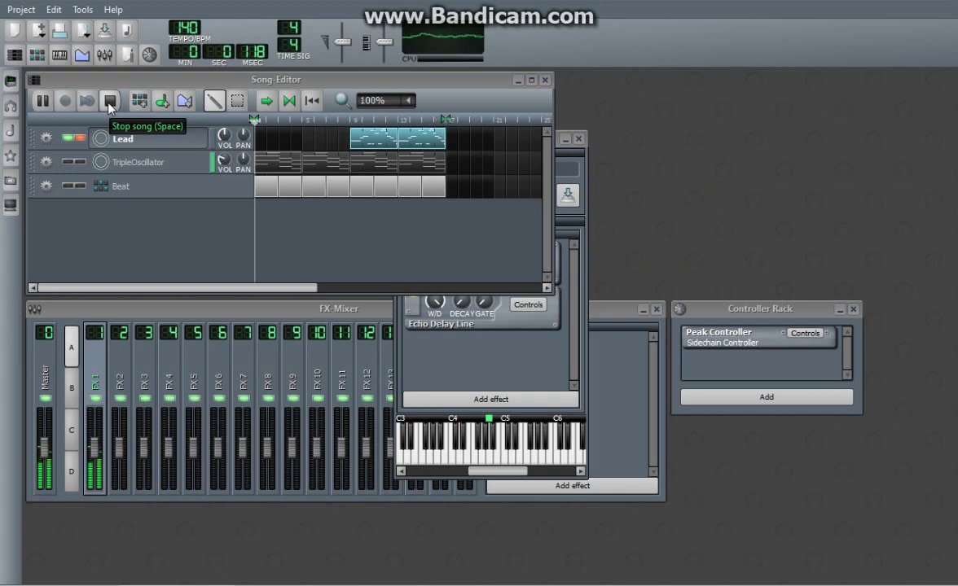
{"action": "left_click", "coordinate": [527, 305]}
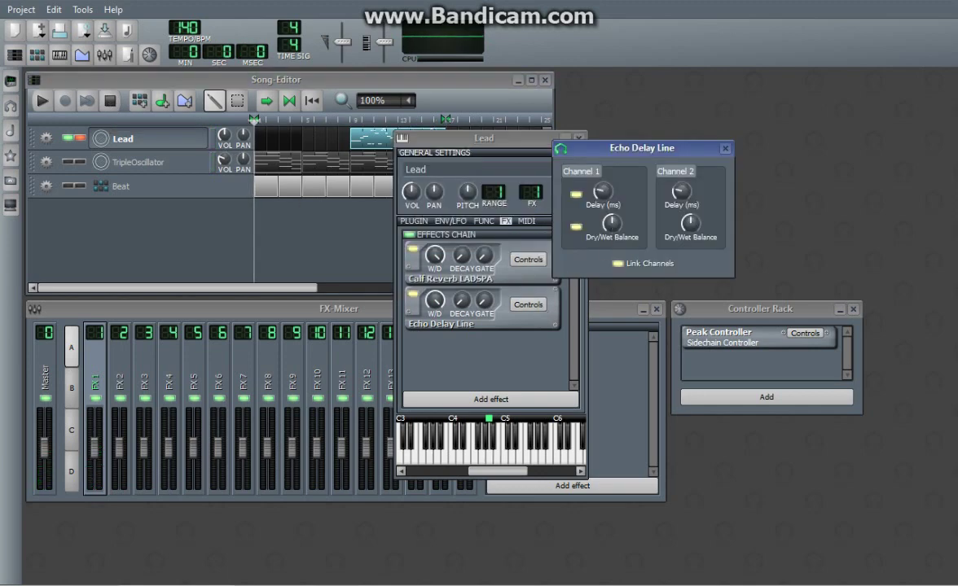
{"action": "double_click", "coordinate": [610, 225]}
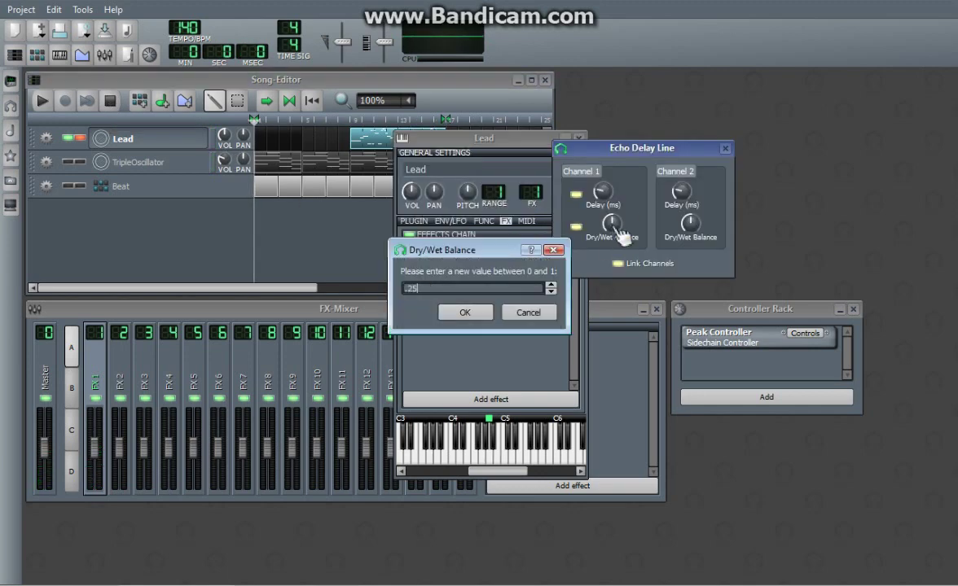
{"action": "type", "text": ".25"}
{"action": "key", "text": "Return"}
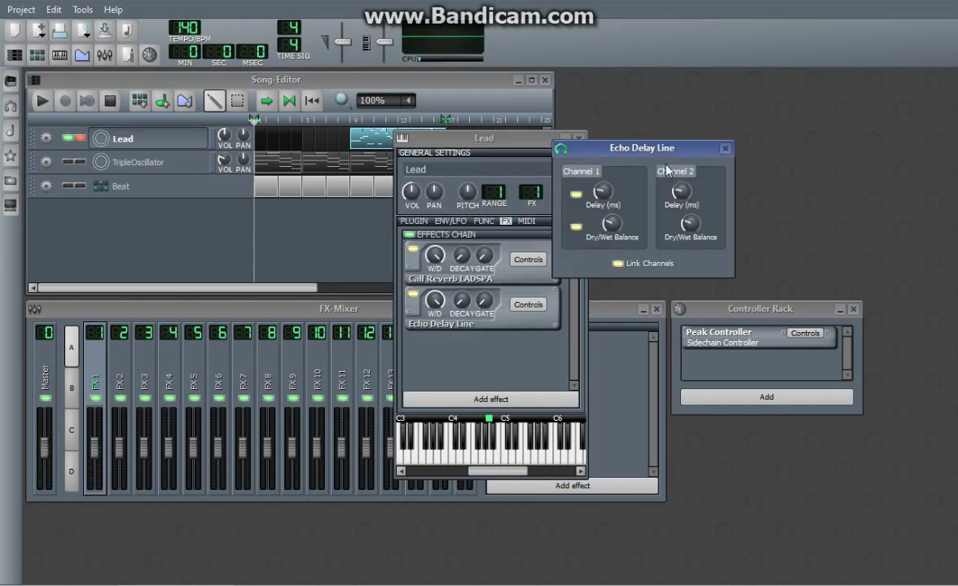
{"action": "left_click", "coordinate": [723, 152]}
{"action": "right_click", "coordinate": [498, 257]}
{"action": "left_click", "coordinate": [517, 297]}
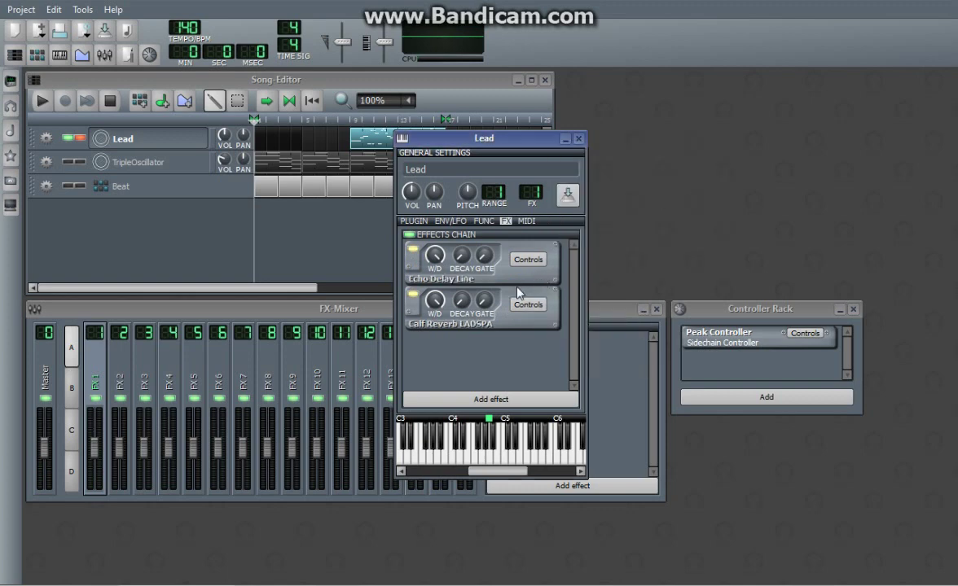
Add a second Echo Delay Line (1s maximum delay) and move it above Calf Reverb
{"action": "left_click", "coordinate": [491, 399]}
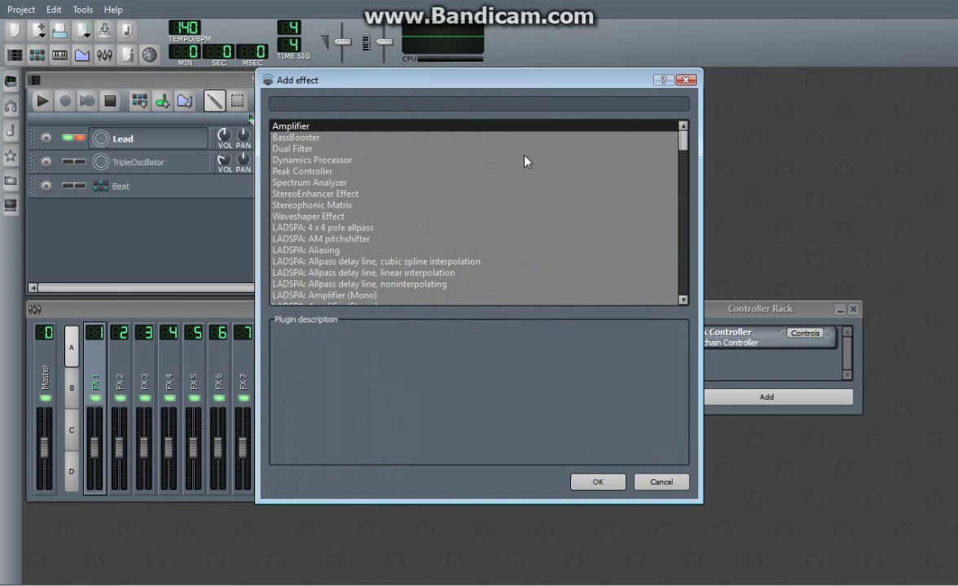
{"action": "type", "text": "echo"}
{"action": "left_click", "coordinate": [469, 151]}
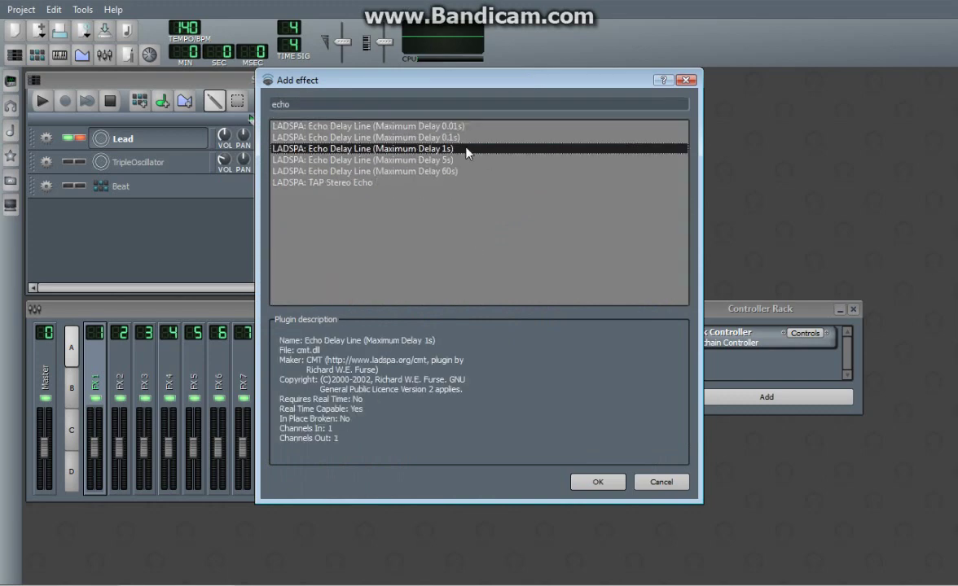
{"action": "double_click", "coordinate": [468, 152]}
{"action": "right_click", "coordinate": [496, 361]}
{"action": "left_click", "coordinate": [534, 389]}
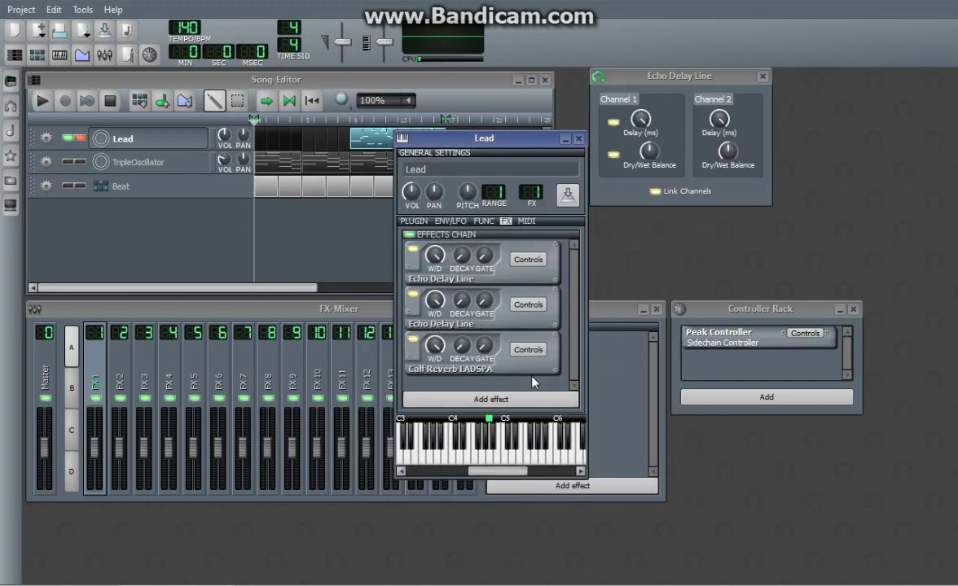
Set the new echo's Dry/Wet Balance to .25
{"action": "right_click", "coordinate": [522, 371]}
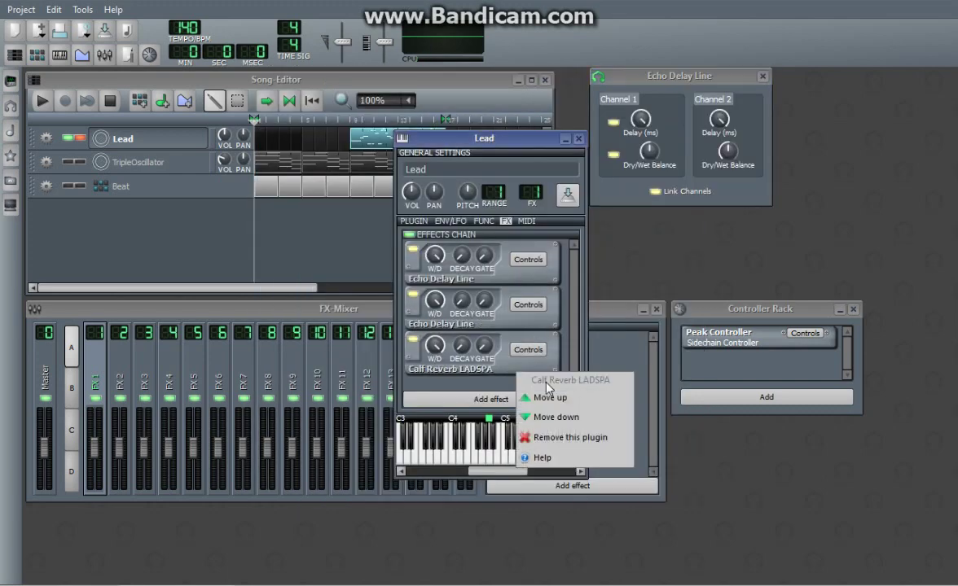
{"action": "left_click", "coordinate": [638, 158]}
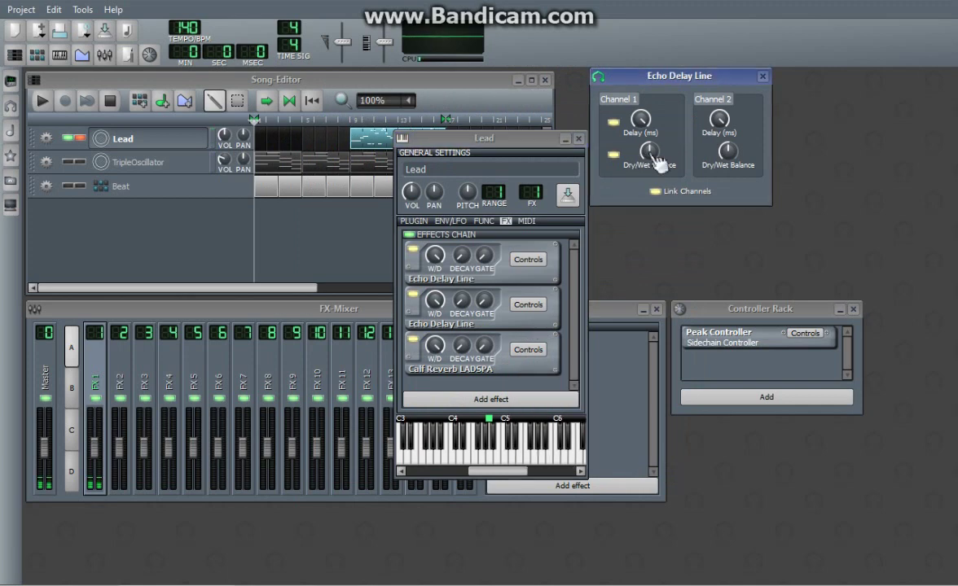
{"action": "right_click", "coordinate": [652, 153]}
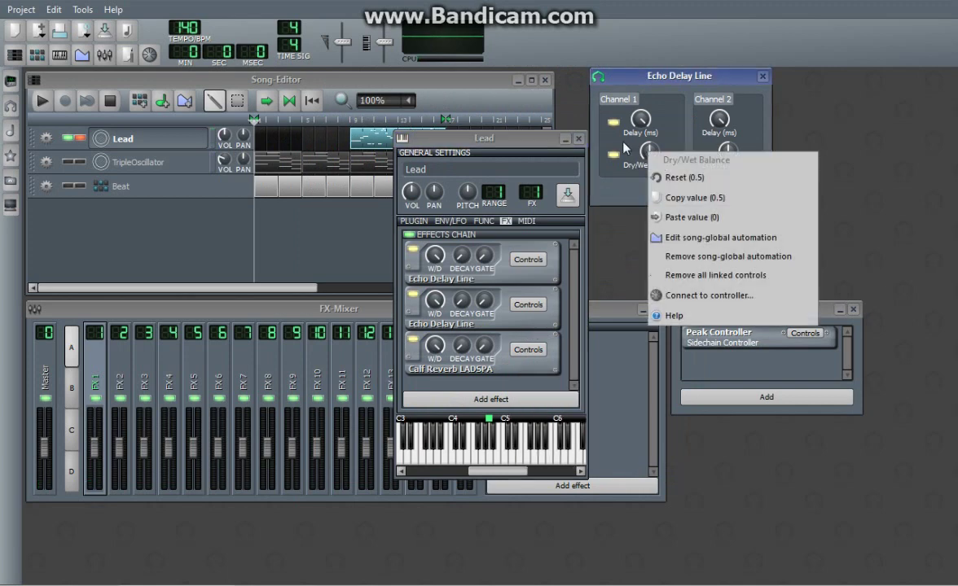
{"action": "left_click", "coordinate": [648, 150]}
{"action": "double_click", "coordinate": [650, 152]}
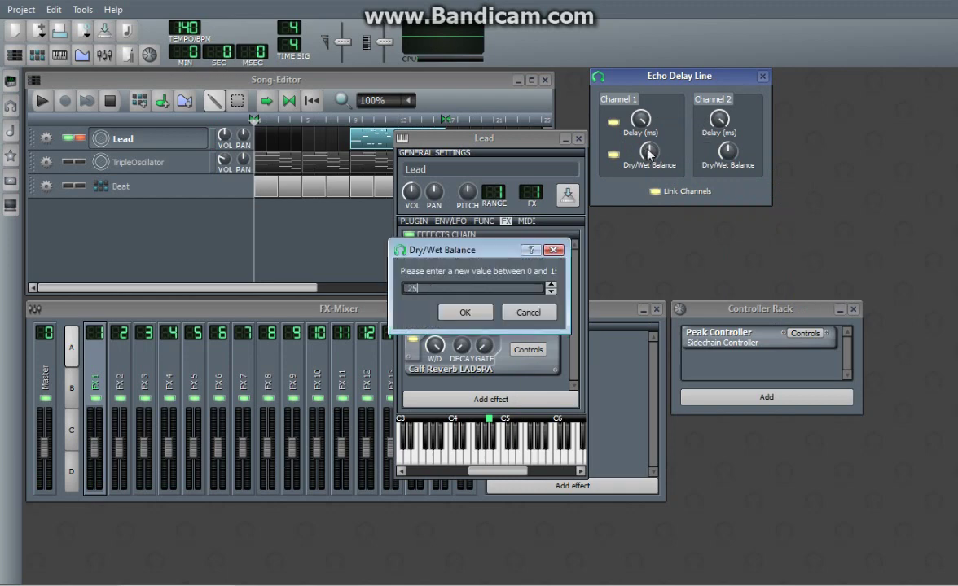
{"action": "key", "text": "Return"}
Sync the new echo's Channel 1 delay time to quarter notes
{"action": "right_click", "coordinate": [641, 122]}
{"action": "mouse_move", "coordinate": [639, 280]}
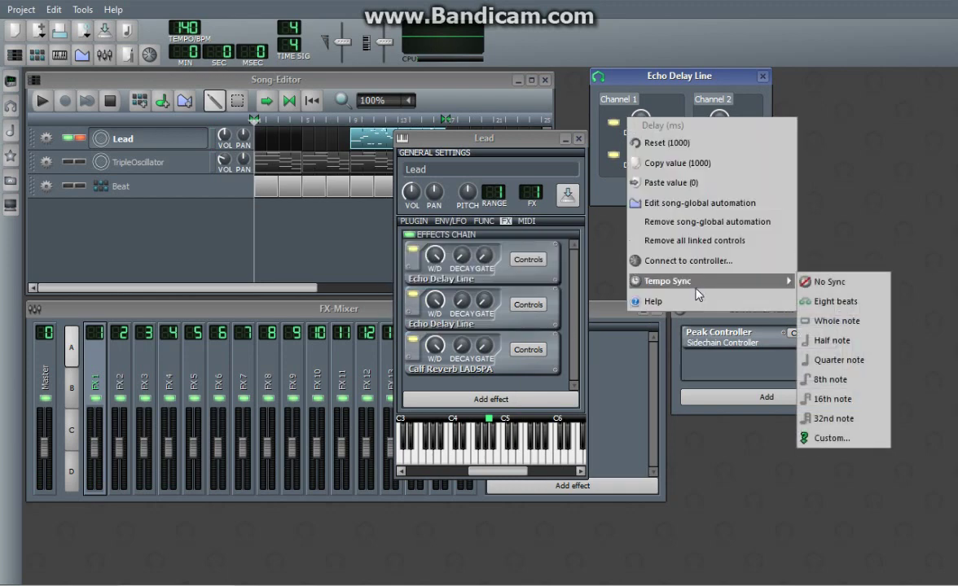
{"action": "left_click", "coordinate": [839, 360]}
{"action": "left_click", "coordinate": [762, 77]}
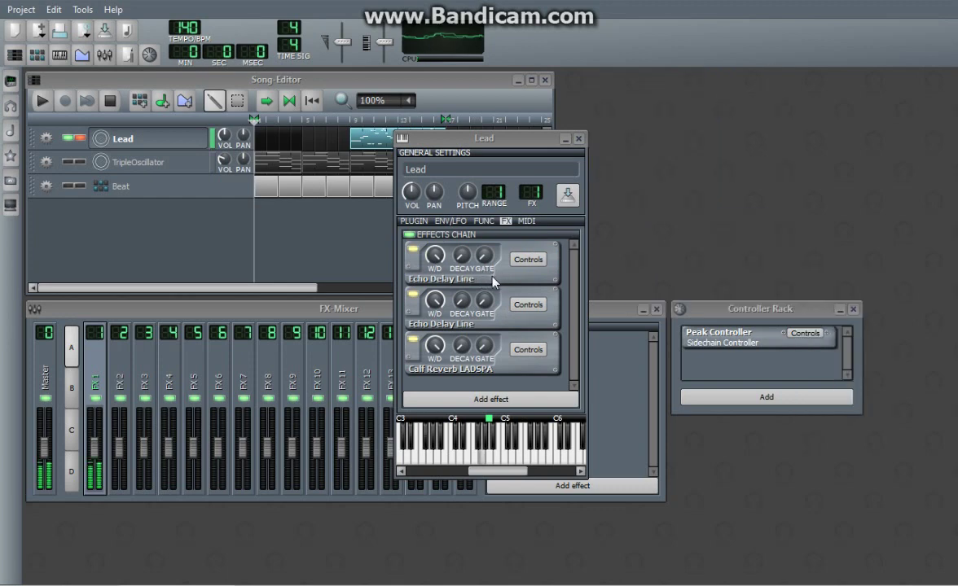
Play the song from bar 9 with the Lead effects chain shown to hear the echoes and reverb
{"action": "left_click", "coordinate": [349, 121]}
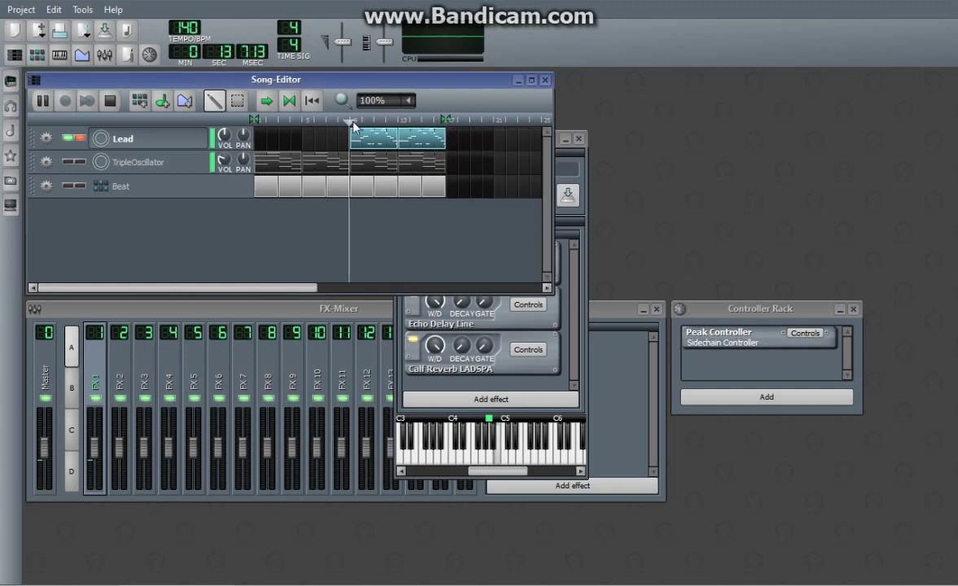
{"action": "left_click", "coordinate": [583, 187]}
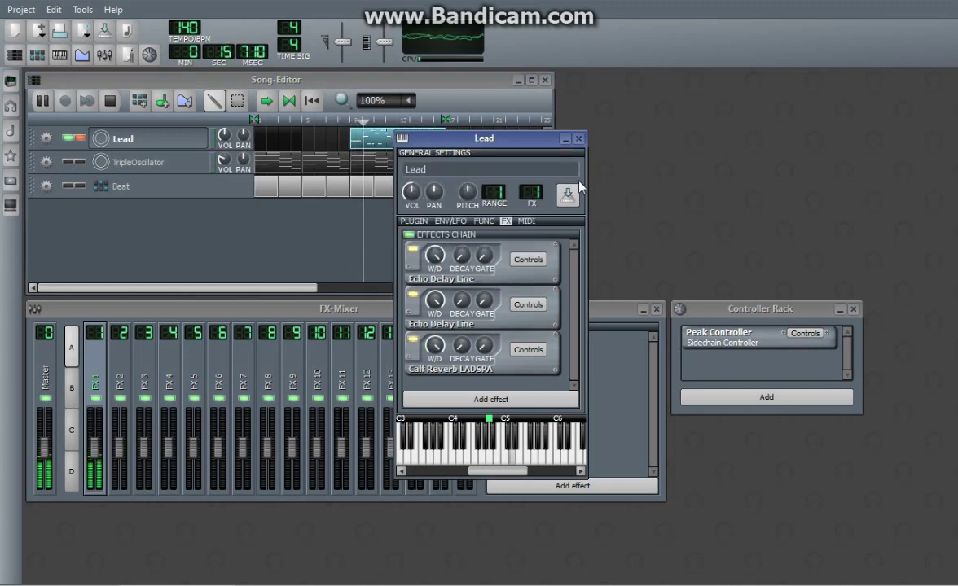
{"action": "left_click", "coordinate": [112, 101]}
{"action": "left_click", "coordinate": [528, 324]}
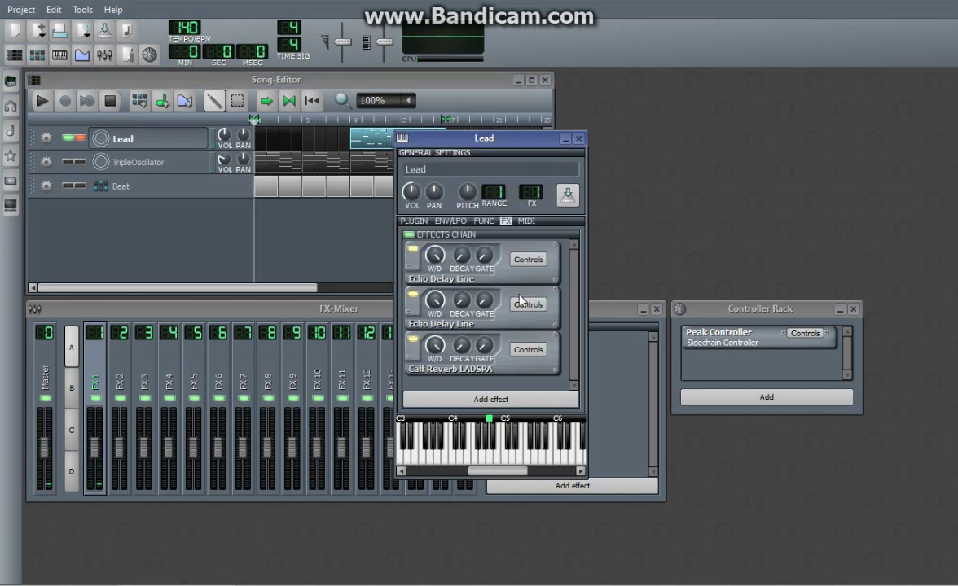
{"action": "left_click", "coordinate": [350, 122]}
{"action": "key", "text": "space"}
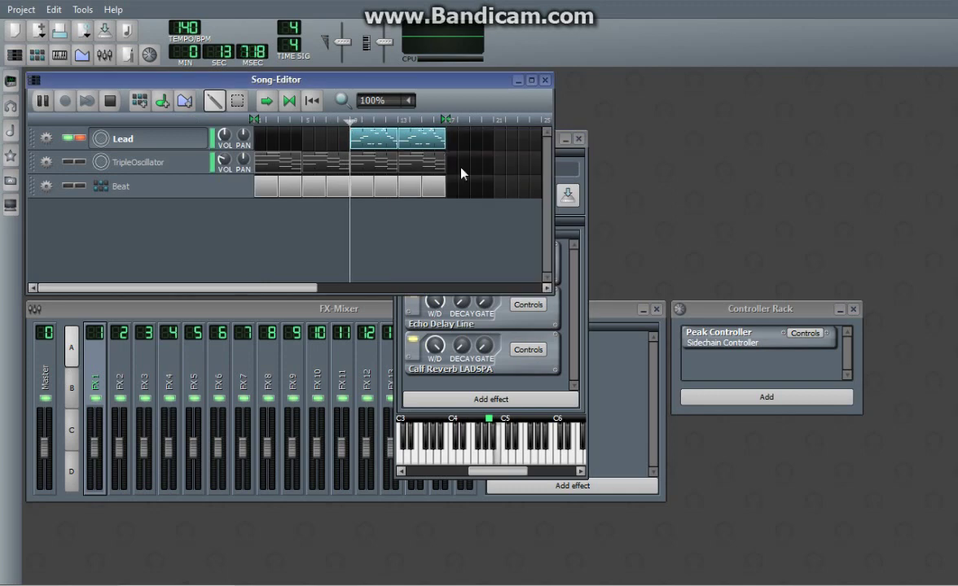
{"action": "left_click", "coordinate": [401, 347]}
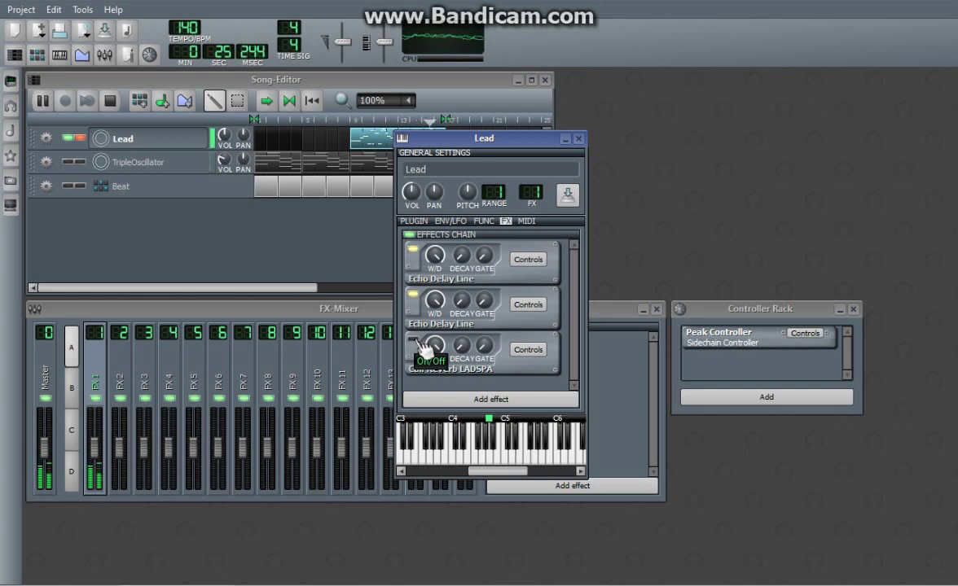
Remove Calf Reverb from the Lead effects chain and stop playback
{"action": "right_click", "coordinate": [424, 373]}
{"action": "left_click", "coordinate": [464, 425]}
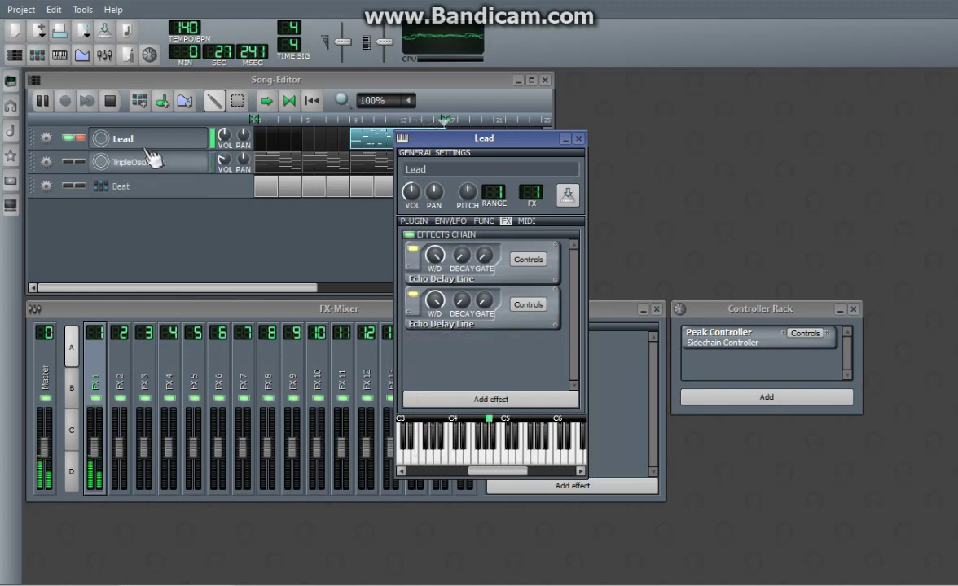
{"action": "left_click", "coordinate": [110, 100]}
Close the Lead instrument window and lift the Lead track's solo
{"action": "left_click", "coordinate": [569, 197]}
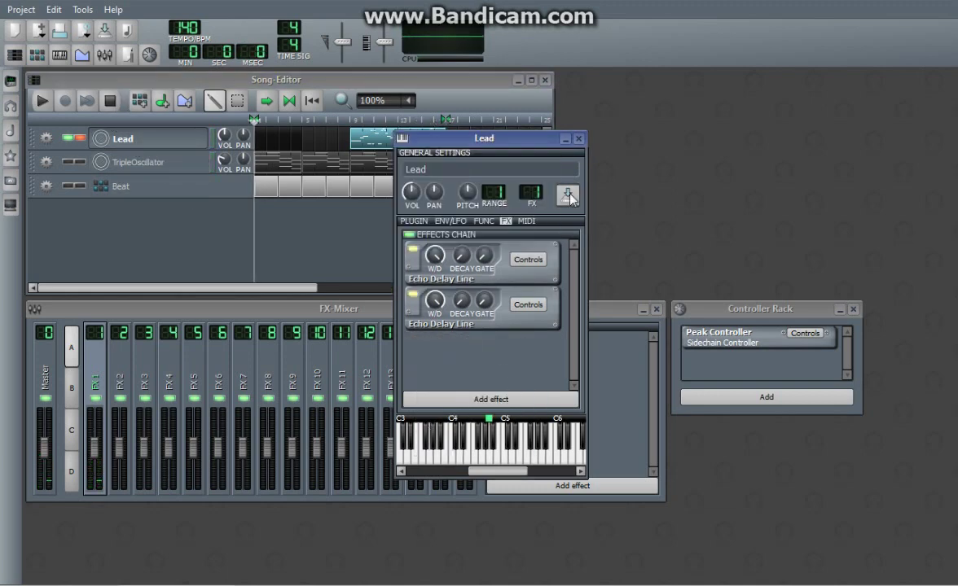
{"action": "left_click", "coordinate": [579, 140]}
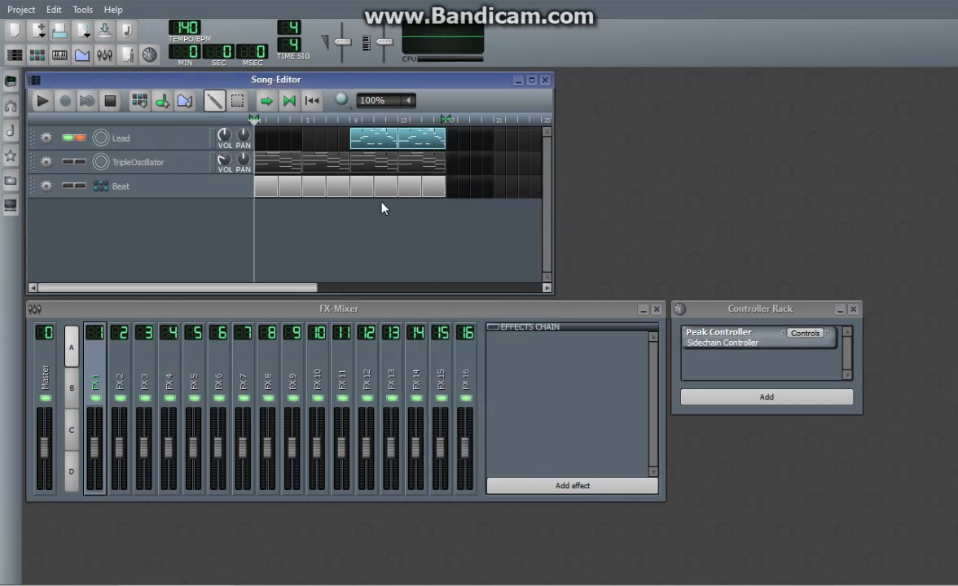
{"action": "left_click", "coordinate": [81, 139]}
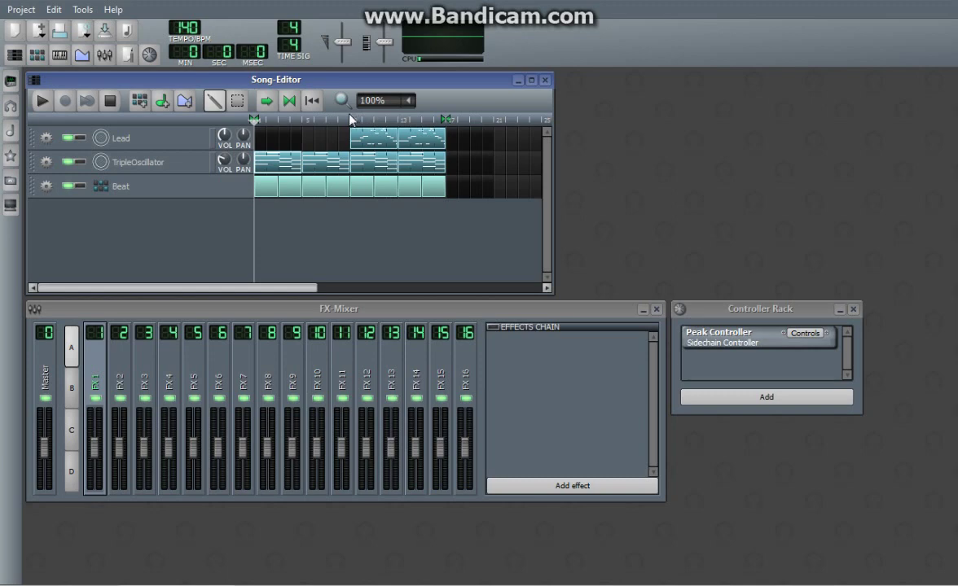
Add a Waveshaper Effect to the Lead track's effects chain
{"action": "left_click", "coordinate": [140, 143]}
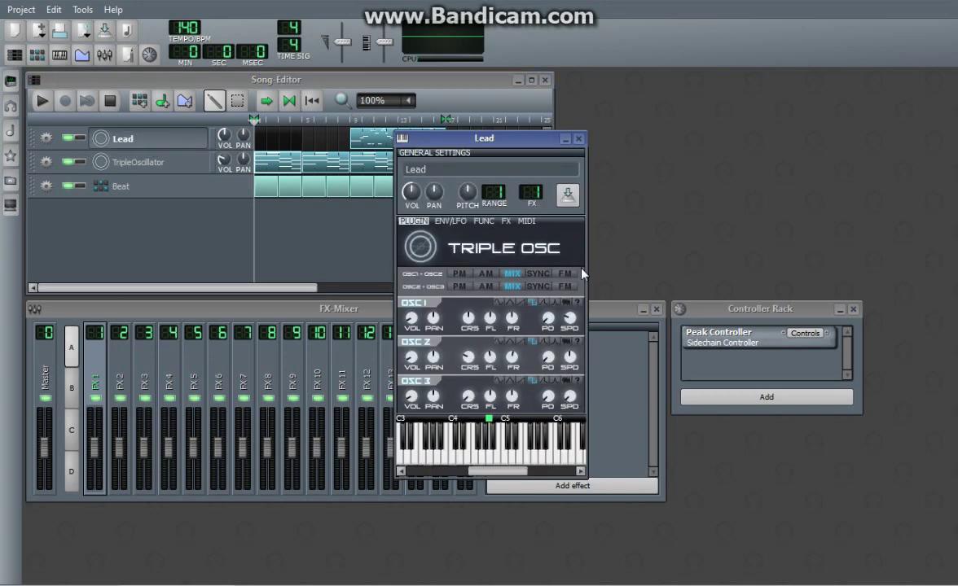
{"action": "left_click", "coordinate": [508, 223]}
{"action": "left_click", "coordinate": [485, 402]}
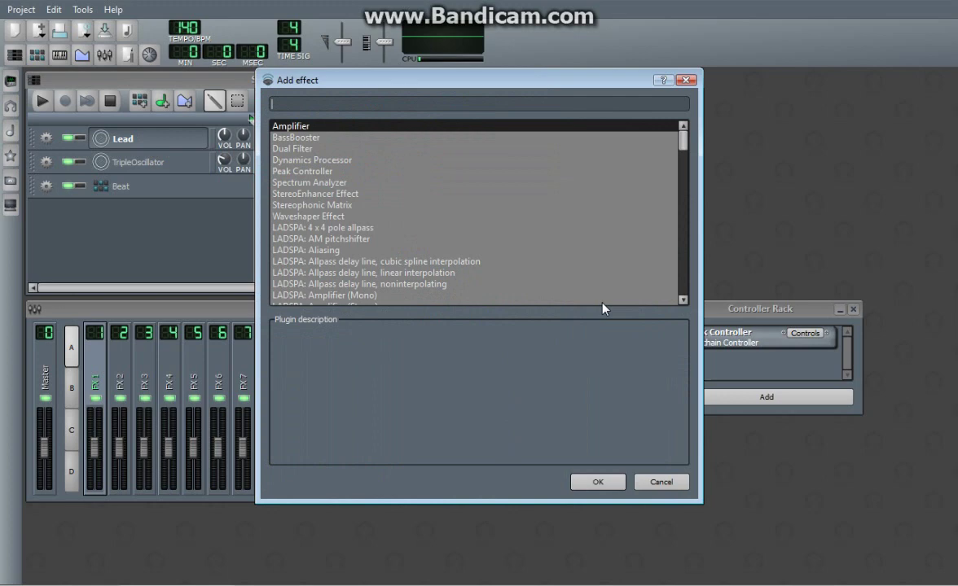
{"action": "type", "text": "wa"}
{"action": "key", "text": "Return"}
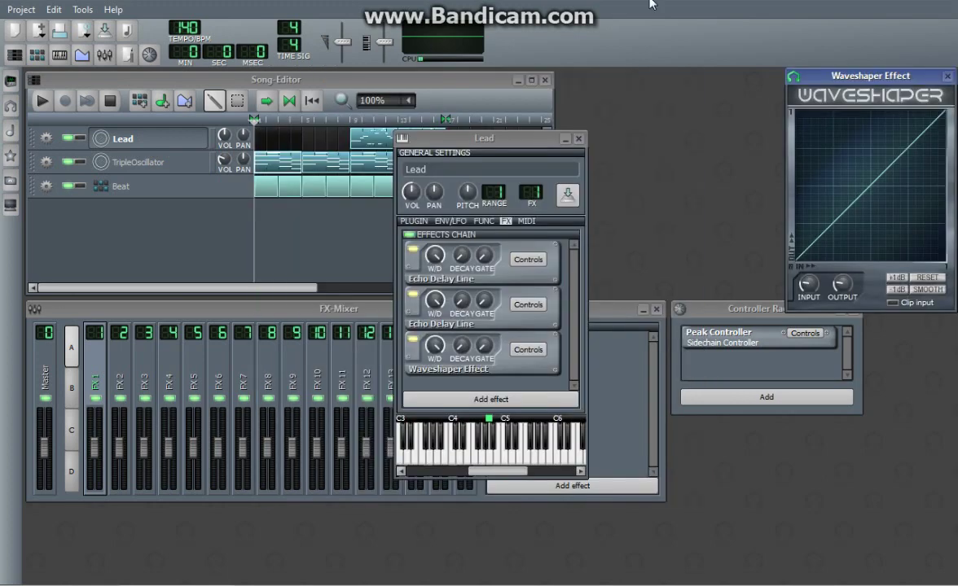
Move the Waveshaper to the top of the chain, above both Echo Delay Lines
{"action": "right_click", "coordinate": [497, 369]}
{"action": "left_click", "coordinate": [539, 387]}
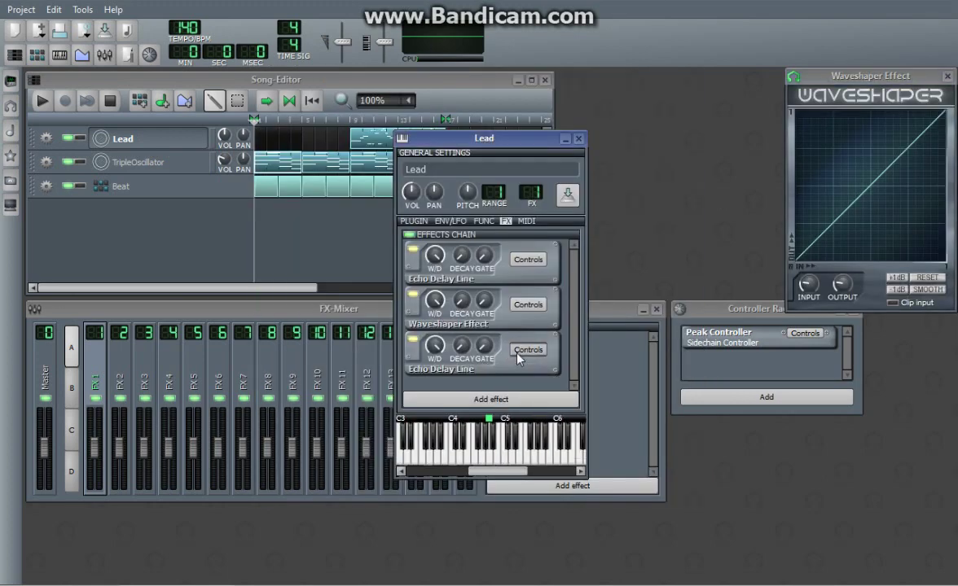
{"action": "right_click", "coordinate": [514, 324]}
{"action": "left_click", "coordinate": [538, 349]}
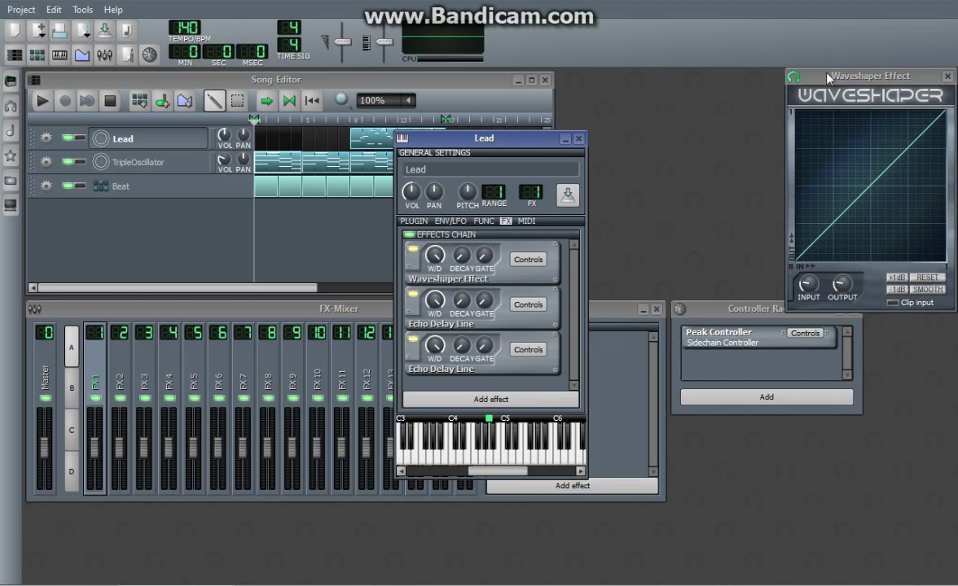
{"action": "left_click_drag", "start_coordinate": [826, 77], "coordinate": [481, 153]}
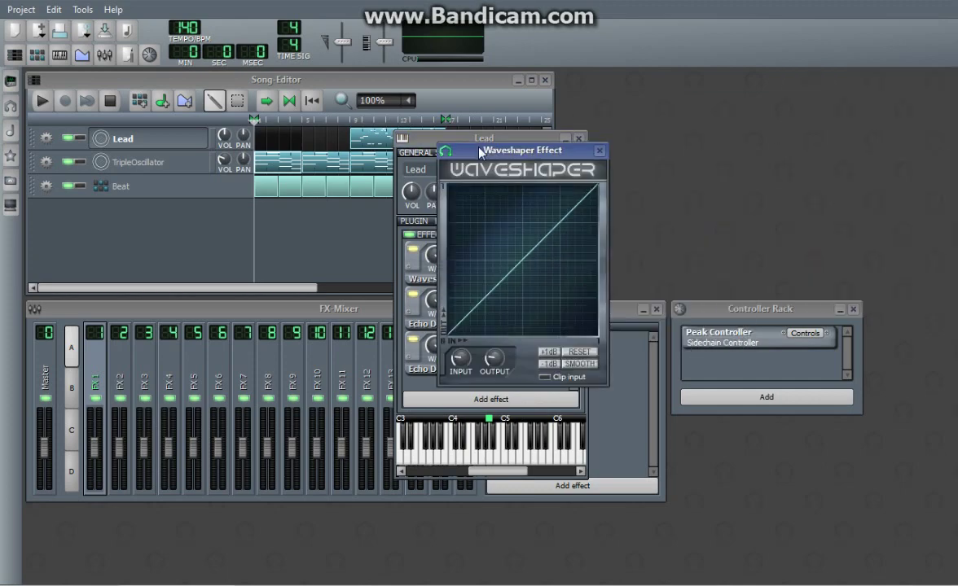
Try several hand-drawn Waveshaper curves, then reset it to a straight diagonal
{"action": "double_click", "coordinate": [367, 143]}
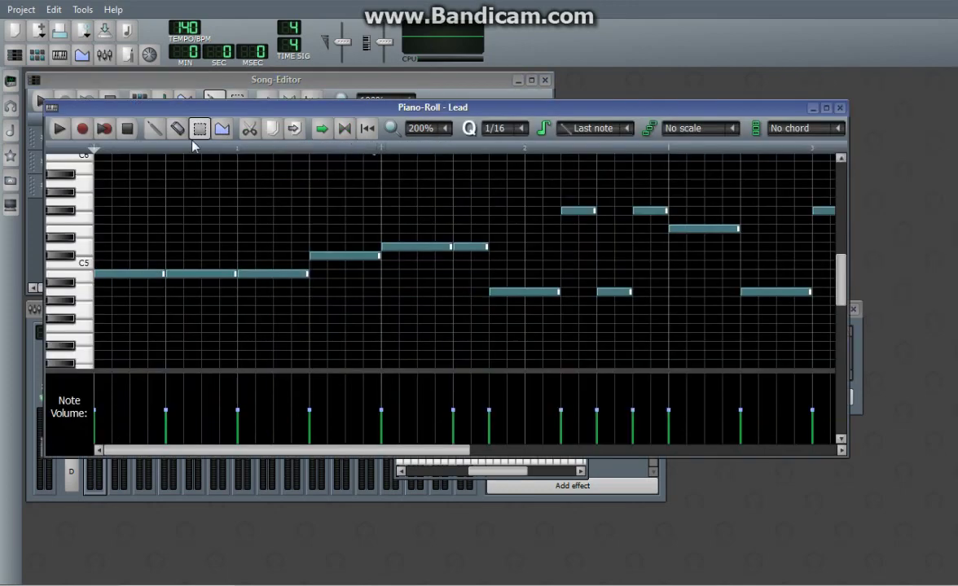
{"action": "left_click", "coordinate": [812, 108]}
{"action": "left_click_drag", "start_coordinate": [572, 161], "coordinate": [599, 149]}
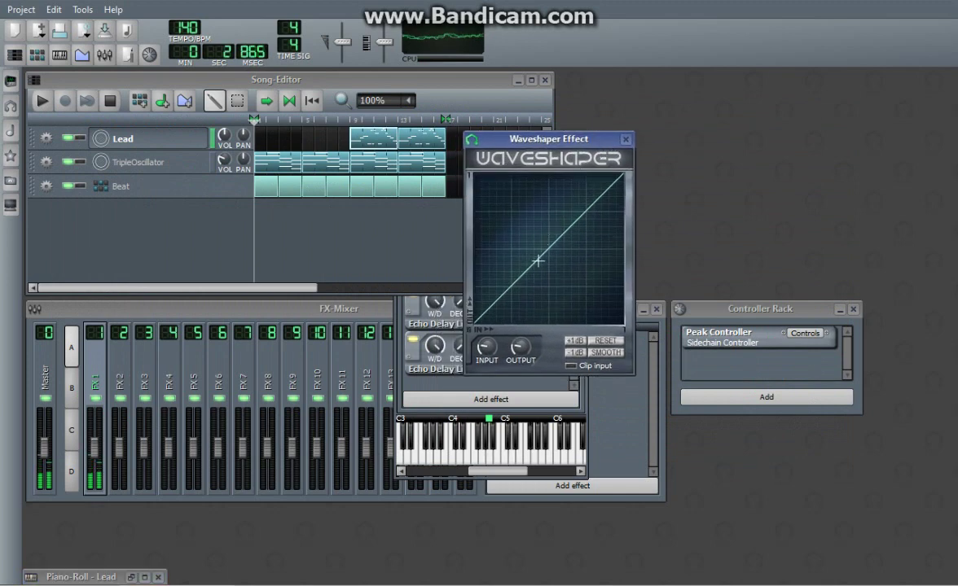
{"action": "mouse_move", "coordinate": [477, 320]}
{"action": "left_mouse_down"}
{"action": "mouse_move", "coordinate": [486, 281]}
{"action": "mouse_move", "coordinate": [505, 267]}
{"action": "mouse_move", "coordinate": [565, 276]}
{"action": "mouse_move", "coordinate": [573, 189]}
{"action": "mouse_move", "coordinate": [589, 211]}
{"action": "left_mouse_up"}
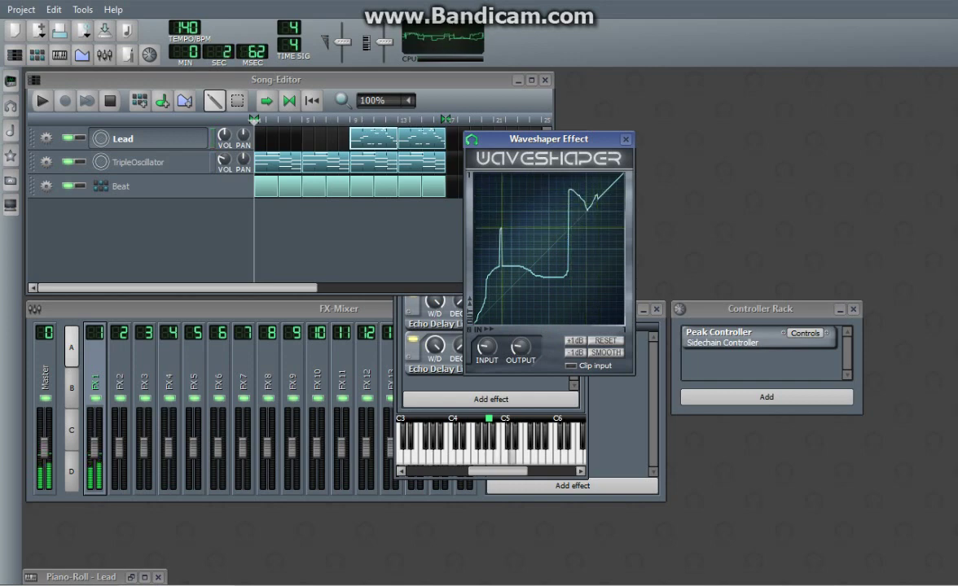
{"action": "mouse_move", "coordinate": [488, 281]}
{"action": "left_mouse_down"}
{"action": "mouse_move", "coordinate": [505, 214]}
{"action": "mouse_move", "coordinate": [519, 251]}
{"action": "left_mouse_up"}
{"action": "mouse_move", "coordinate": [486, 280]}
{"action": "left_mouse_down"}
{"action": "mouse_move", "coordinate": [483, 213]}
{"action": "mouse_move", "coordinate": [500, 214]}
{"action": "mouse_move", "coordinate": [518, 248]}
{"action": "left_mouse_up"}
{"action": "left_click_drag", "start_coordinate": [484, 314], "coordinate": [535, 214]}
{"action": "mouse_move", "coordinate": [529, 277]}
{"action": "left_mouse_down"}
{"action": "mouse_move", "coordinate": [544, 259]}
{"action": "mouse_move", "coordinate": [601, 289]}
{"action": "mouse_move", "coordinate": [623, 175]}
{"action": "left_mouse_up"}
{"action": "mouse_move", "coordinate": [483, 309]}
{"action": "left_mouse_down"}
{"action": "mouse_move", "coordinate": [493, 245]}
{"action": "mouse_move", "coordinate": [525, 189]}
{"action": "mouse_move", "coordinate": [537, 235]}
{"action": "left_mouse_up"}
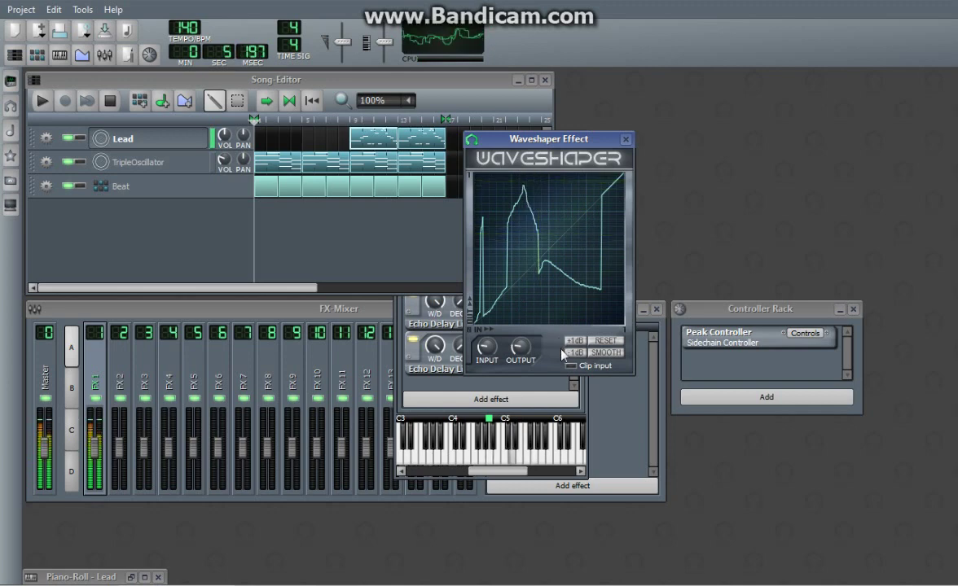
{"action": "left_click", "coordinate": [604, 340]}
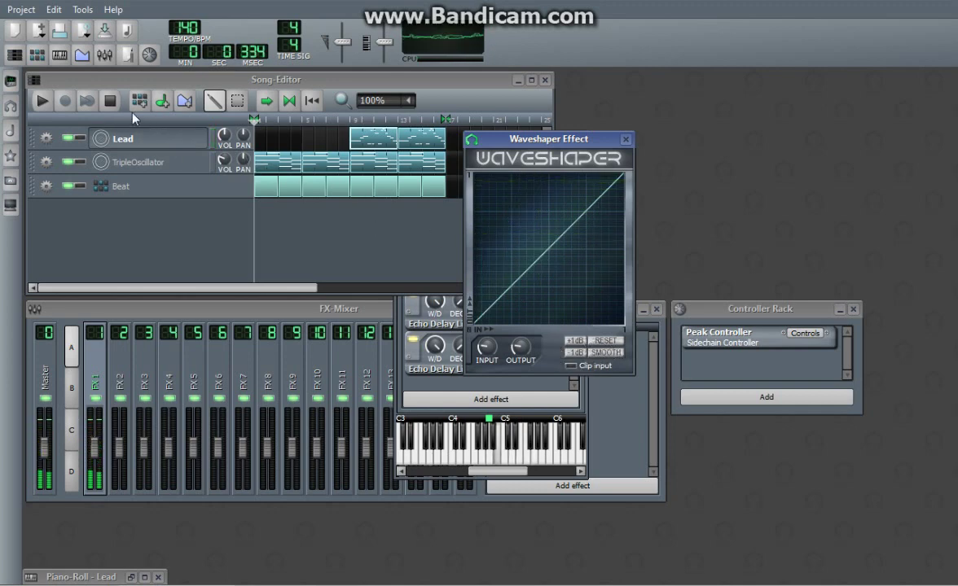
Draw a new rising Waveshaper curve and audition it from bar 9
{"action": "left_click", "coordinate": [169, 123]}
{"action": "left_click", "coordinate": [585, 144]}
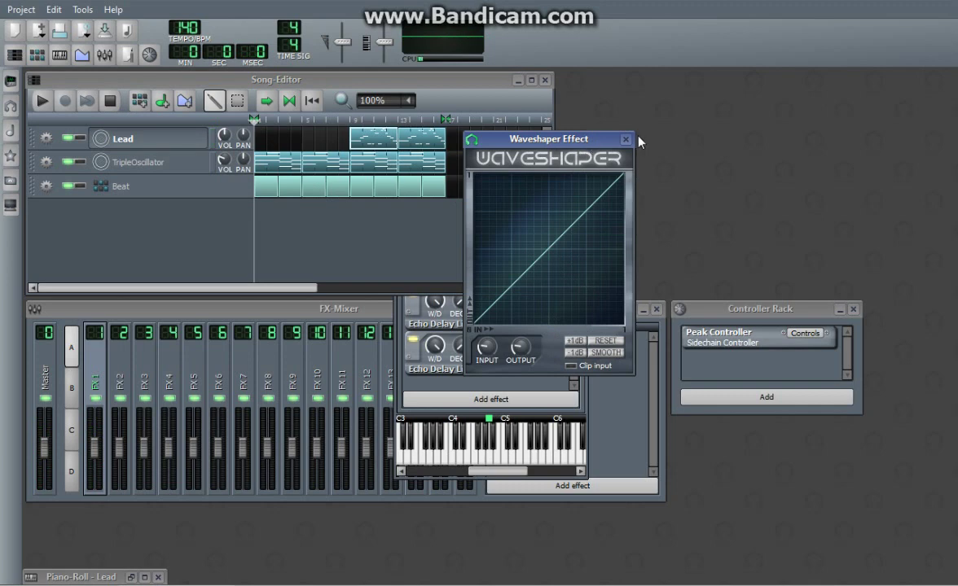
{"action": "left_click_drag", "start_coordinate": [572, 143], "coordinate": [696, 102]}
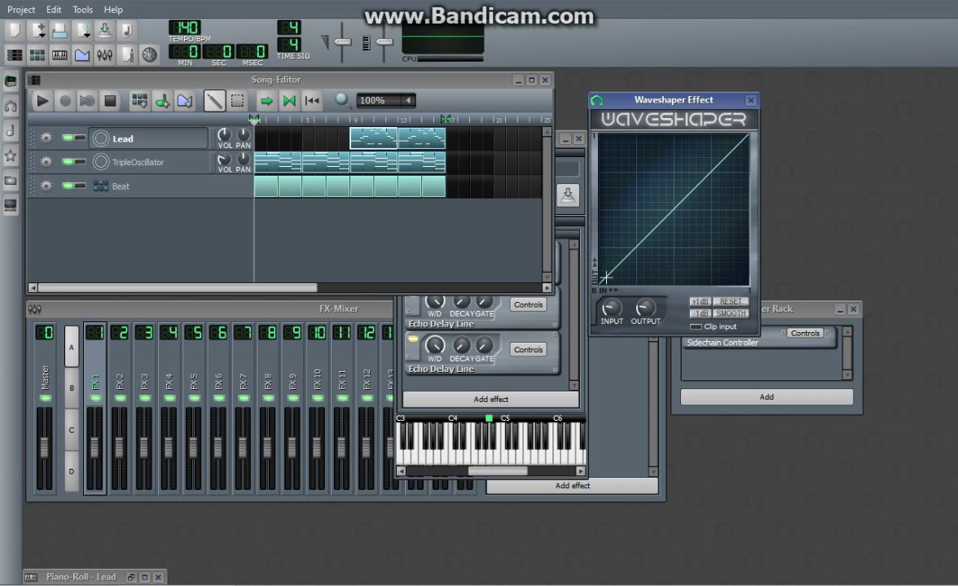
{"action": "mouse_move", "coordinate": [601, 259]}
{"action": "left_mouse_down"}
{"action": "mouse_move", "coordinate": [620, 214]}
{"action": "mouse_move", "coordinate": [651, 192]}
{"action": "mouse_move", "coordinate": [658, 161]}
{"action": "mouse_move", "coordinate": [701, 196]}
{"action": "mouse_move", "coordinate": [720, 180]}
{"action": "mouse_move", "coordinate": [714, 204]}
{"action": "mouse_move", "coordinate": [720, 163]}
{"action": "mouse_move", "coordinate": [735, 159]}
{"action": "mouse_move", "coordinate": [747, 134]}
{"action": "left_mouse_up"}
{"action": "left_click", "coordinate": [353, 120]}
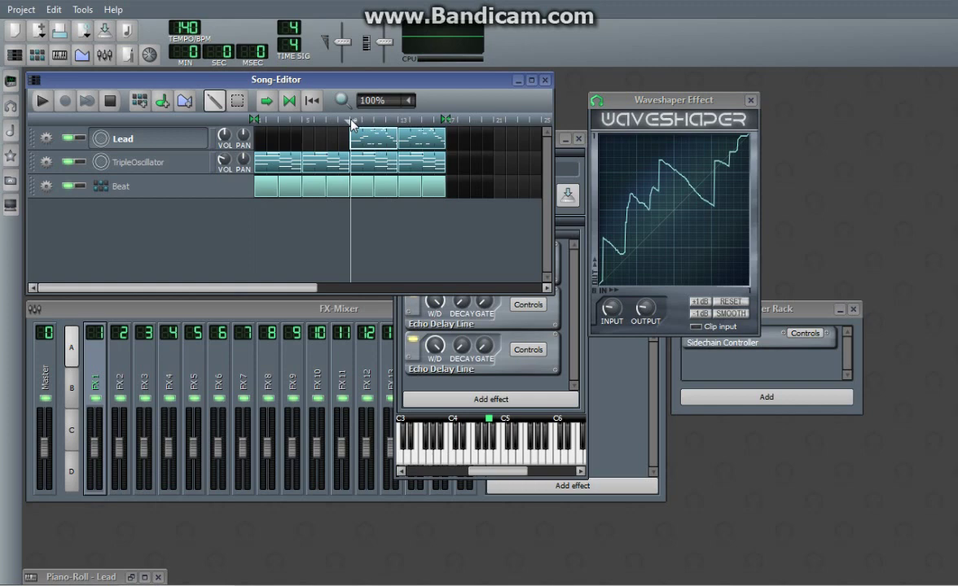
{"action": "key", "text": "space"}
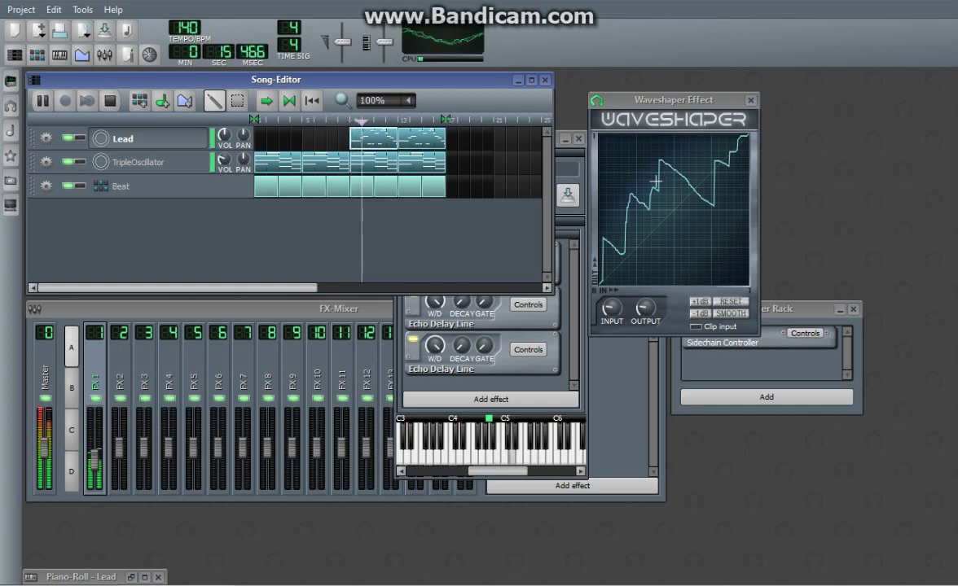
{"action": "mouse_move", "coordinate": [606, 244]}
{"action": "left_mouse_down"}
{"action": "mouse_move", "coordinate": [614, 250]}
{"action": "mouse_move", "coordinate": [611, 148]}
{"action": "mouse_move", "coordinate": [655, 218]}
{"action": "left_mouse_up"}
Smooth the curve, replay from bar 9, lower it 1 dB, and redraw a high plateau with a dip
{"action": "left_click", "coordinate": [122, 100]}
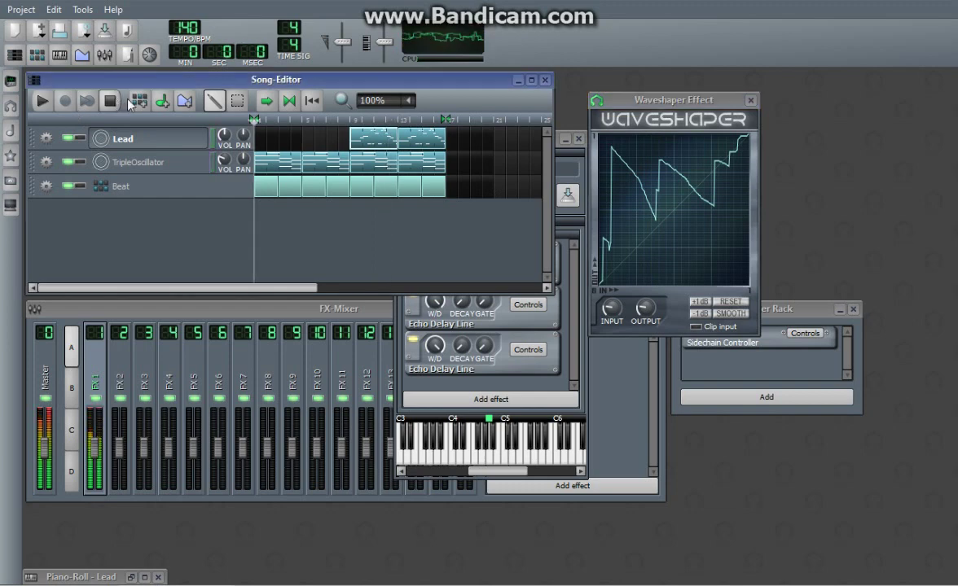
{"action": "mouse_move", "coordinate": [620, 184]}
{"action": "left_mouse_down"}
{"action": "mouse_move", "coordinate": [643, 203]}
{"action": "mouse_move", "coordinate": [710, 154]}
{"action": "left_mouse_up"}
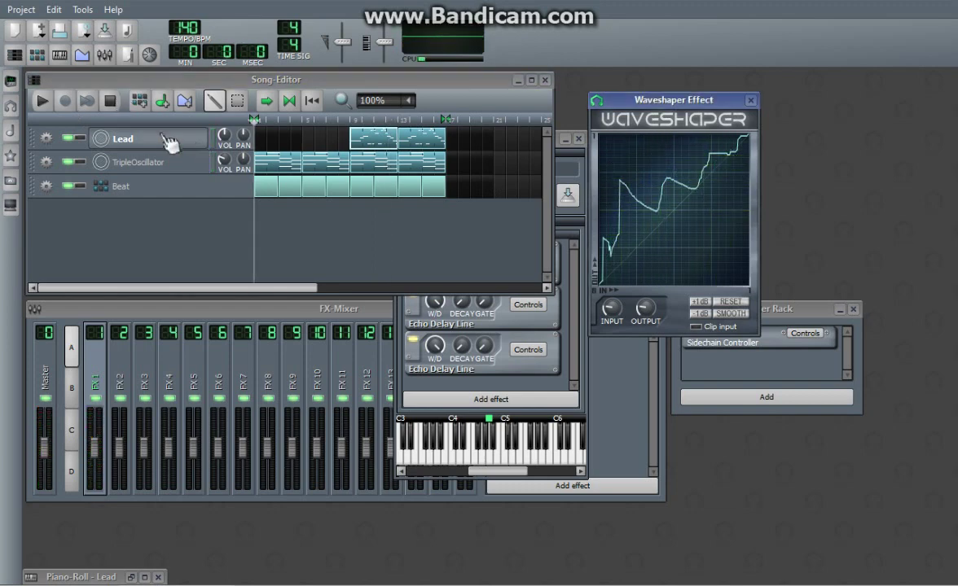
{"action": "left_click", "coordinate": [41, 100]}
{"action": "left_click", "coordinate": [351, 121]}
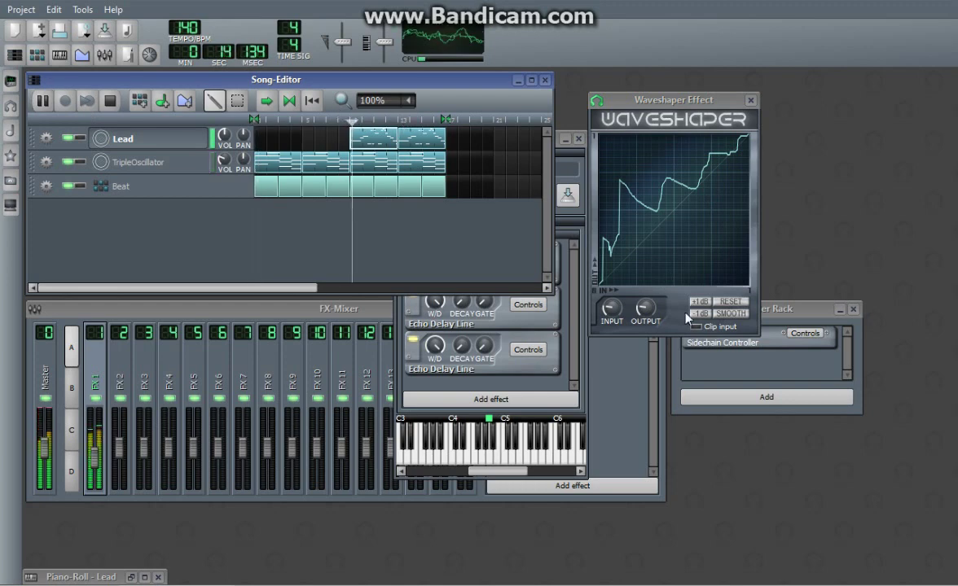
{"action": "left_click", "coordinate": [706, 315]}
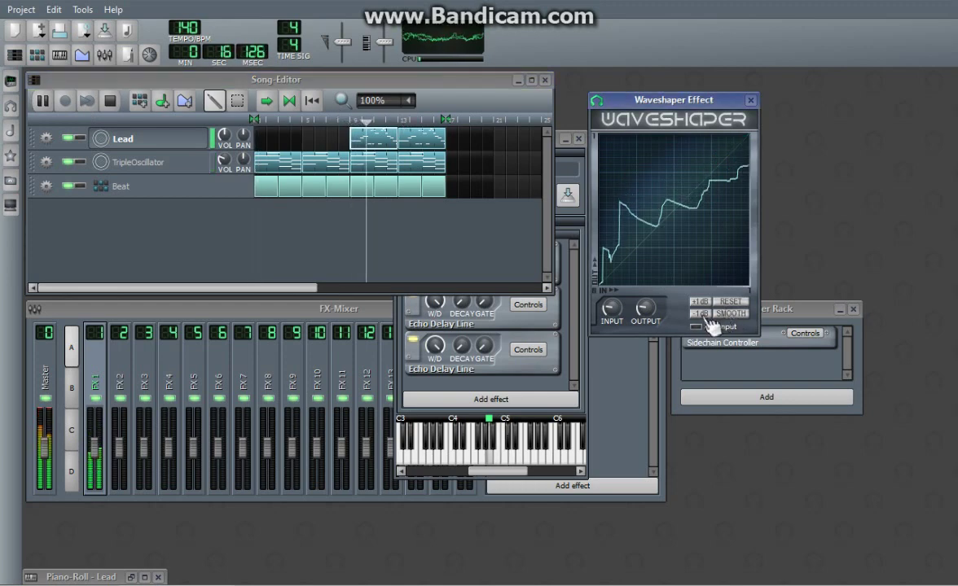
{"action": "mouse_move", "coordinate": [619, 212]}
{"action": "left_mouse_down"}
{"action": "mouse_move", "coordinate": [651, 196]}
{"action": "mouse_move", "coordinate": [619, 167]}
{"action": "mouse_move", "coordinate": [676, 204]}
{"action": "mouse_move", "coordinate": [737, 167]}
{"action": "left_mouse_up"}
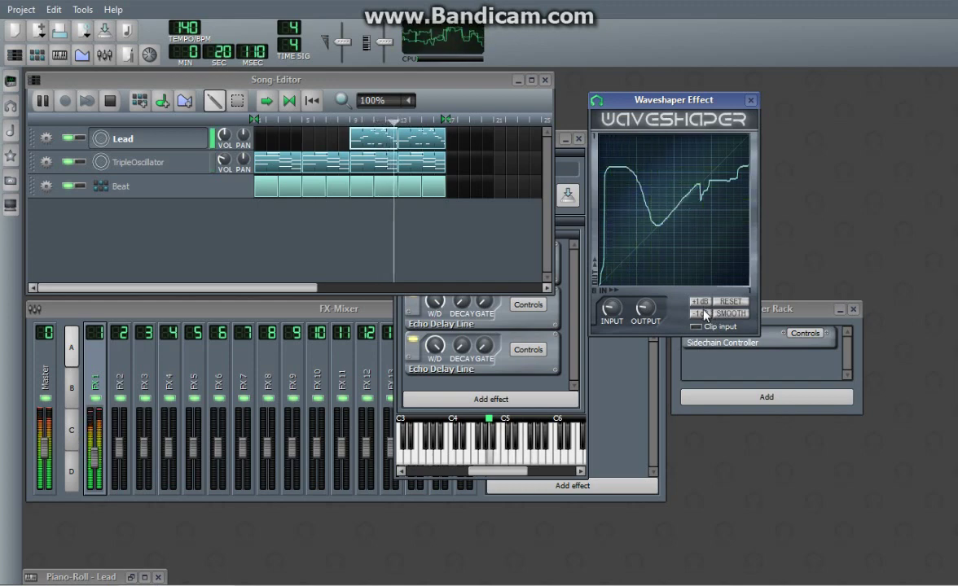
Lower the Waveshaper curve by eight more 1 dB steps, then stop playback
{"action": "left_click", "coordinate": [706, 314]}
{"action": "left_click", "coordinate": [706, 315]}
{"action": "left_click", "coordinate": [706, 315]}
{"action": "left_click", "coordinate": [705, 314]}
{"action": "left_click", "coordinate": [705, 314]}
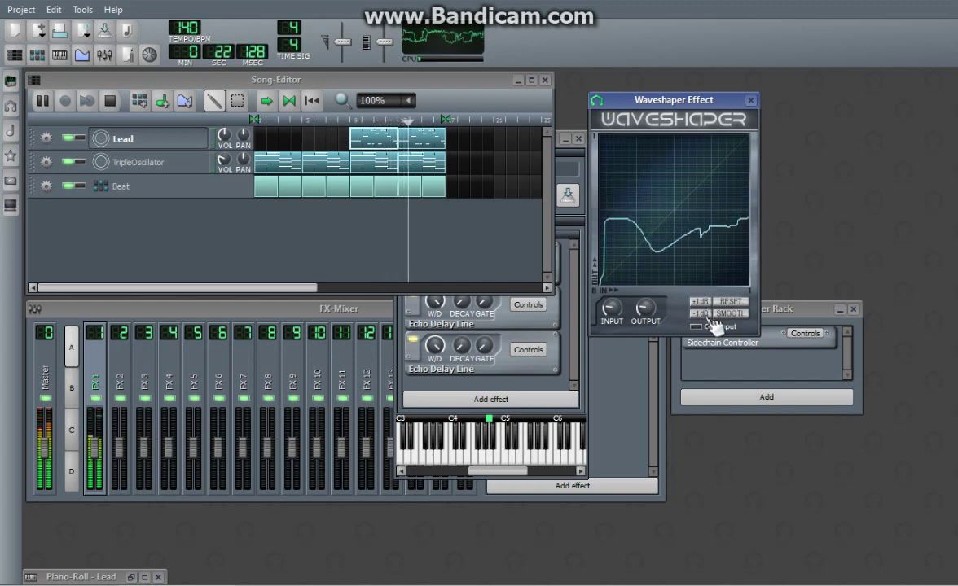
{"action": "left_click", "coordinate": [705, 314]}
{"action": "left_click", "coordinate": [705, 314]}
{"action": "left_click", "coordinate": [706, 315]}
{"action": "left_click", "coordinate": [706, 315]}
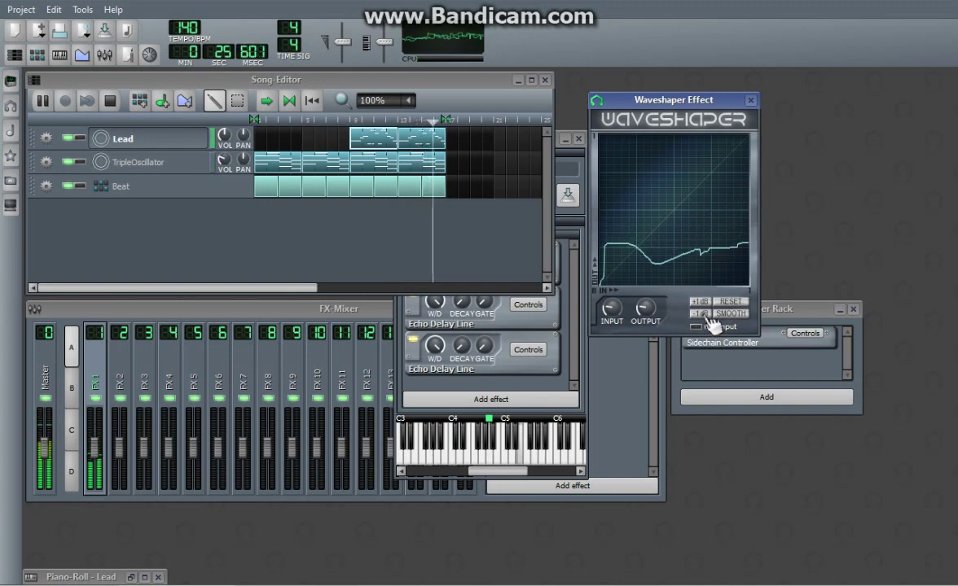
{"action": "left_click", "coordinate": [110, 100]}
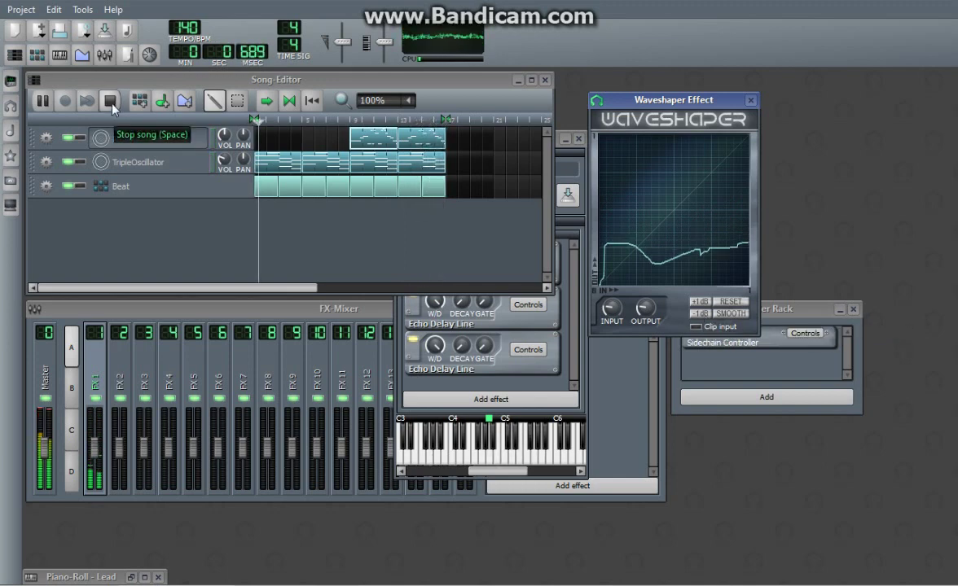
Close the Waveshaper and Lead instrument windows, then stop playback and return to the start
{"action": "left_click", "coordinate": [750, 99]}
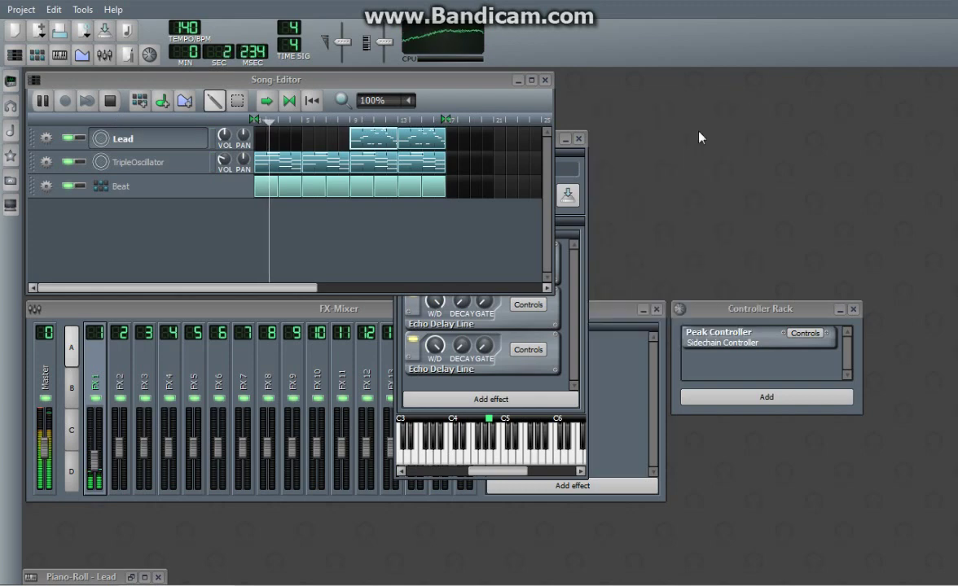
{"action": "left_click", "coordinate": [560, 140]}
{"action": "left_click", "coordinate": [577, 139]}
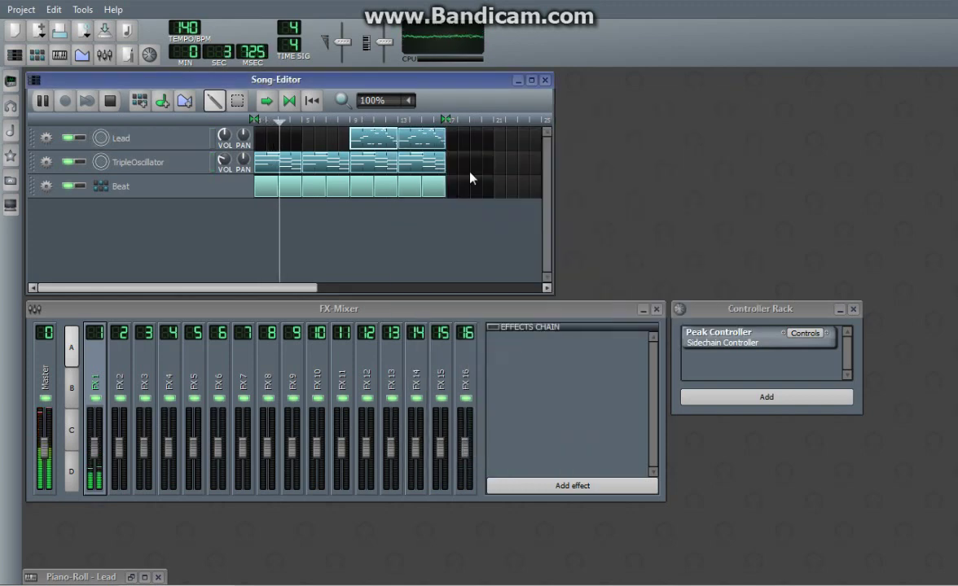
{"action": "left_click", "coordinate": [111, 103]}
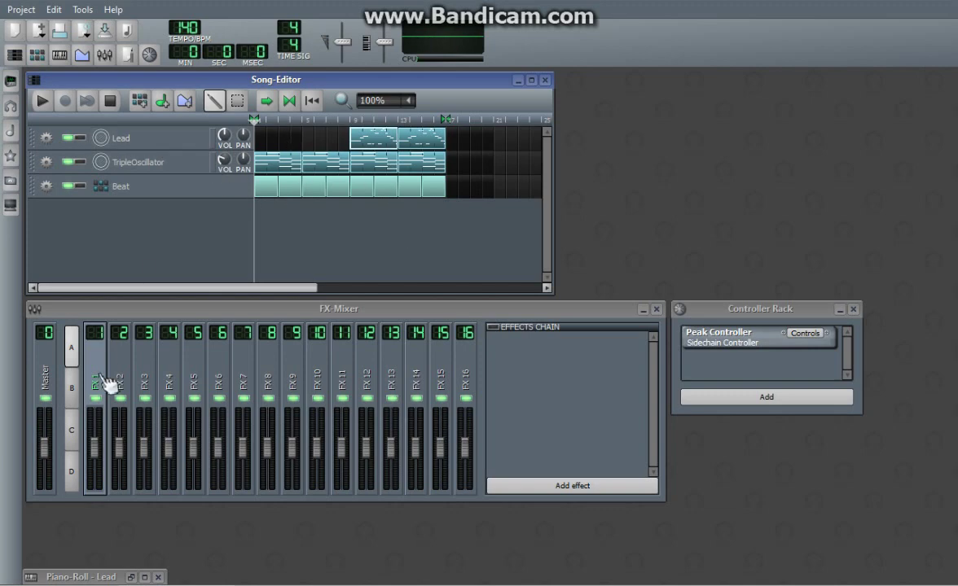
Add a Decimator effect to the Master mixer channel
{"action": "left_click", "coordinate": [60, 388]}
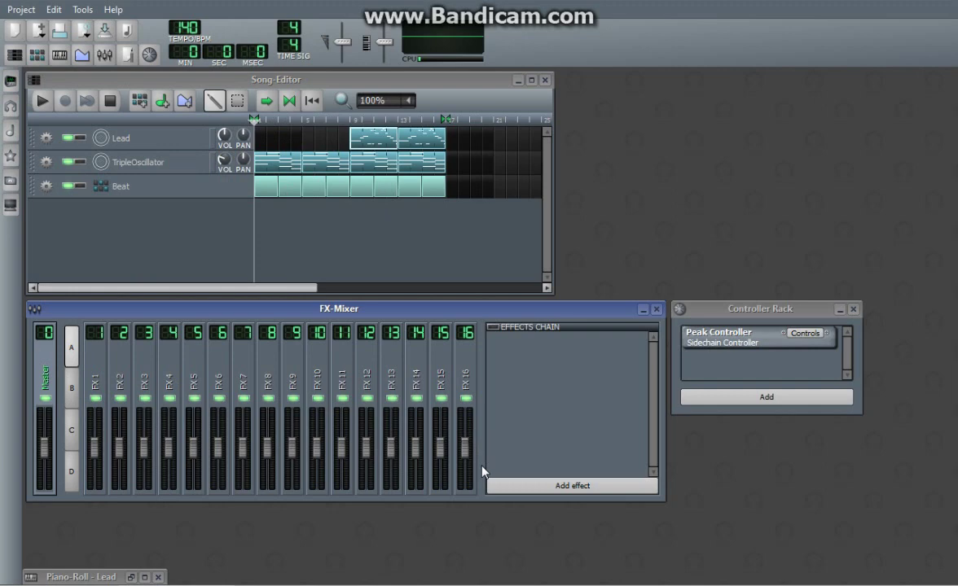
{"action": "left_click", "coordinate": [516, 486]}
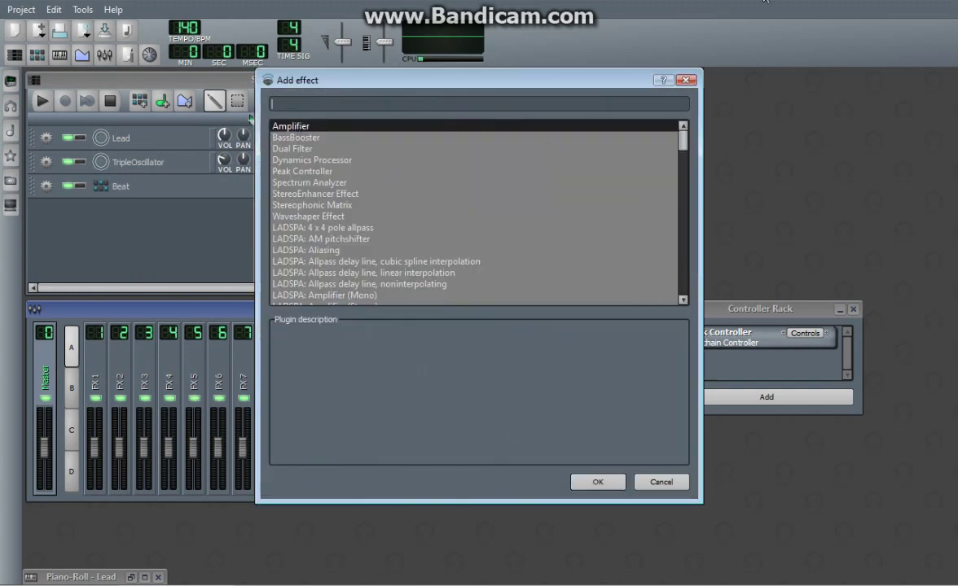
{"action": "type", "text": "decim"}
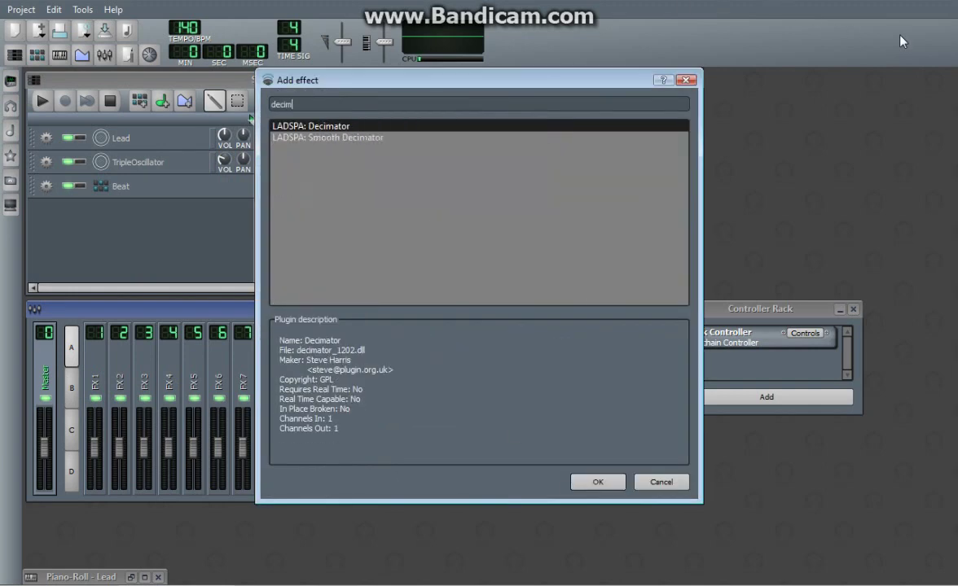
{"action": "key", "text": "Return"}
{"action": "left_click_drag", "start_coordinate": [613, 85], "coordinate": [626, 178]}
While playing, lower both channels' sample rates (Channel 2 about 6353) and set bit depth near 20, then stop and close
{"action": "left_click", "coordinate": [629, 244]}
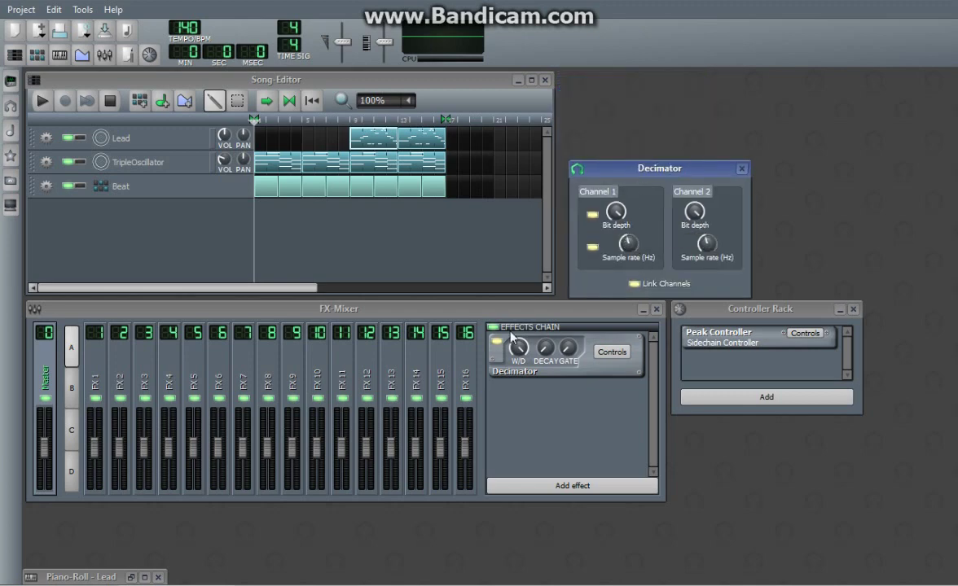
{"action": "left_click", "coordinate": [42, 101]}
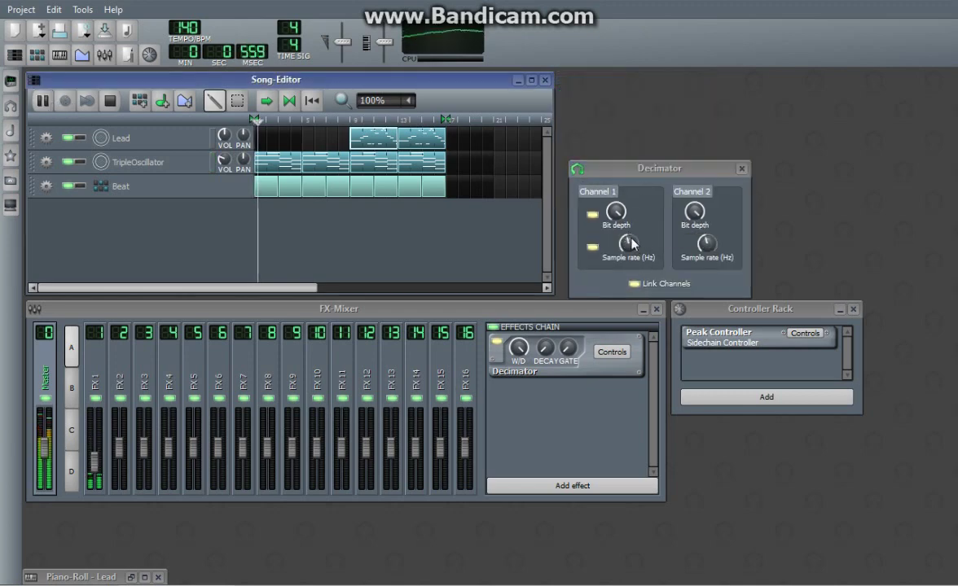
{"action": "left_click", "coordinate": [706, 243]}
{"action": "left_click_drag", "start_coordinate": [706, 243], "coordinate": [706, 251]}
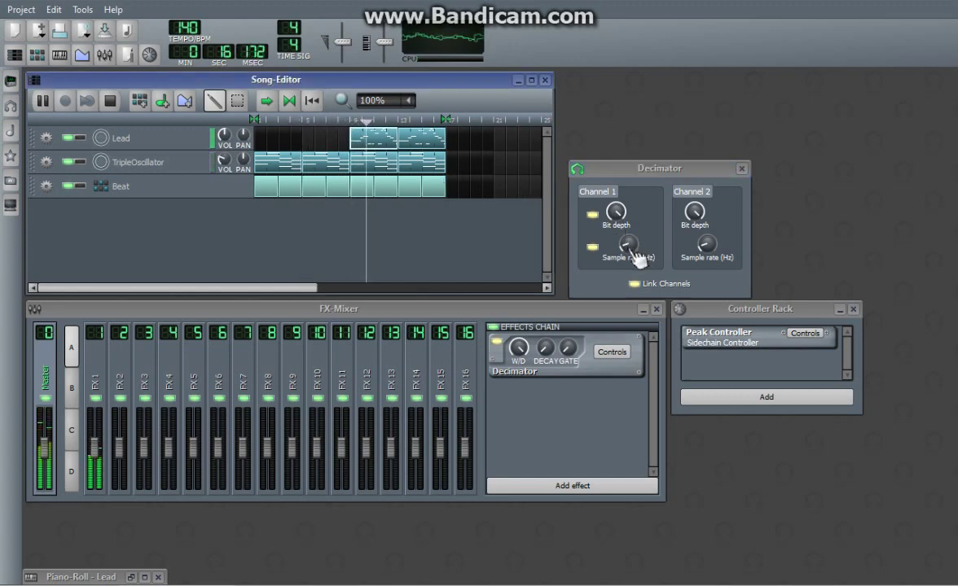
{"action": "left_click_drag", "start_coordinate": [636, 259], "coordinate": [636, 246]}
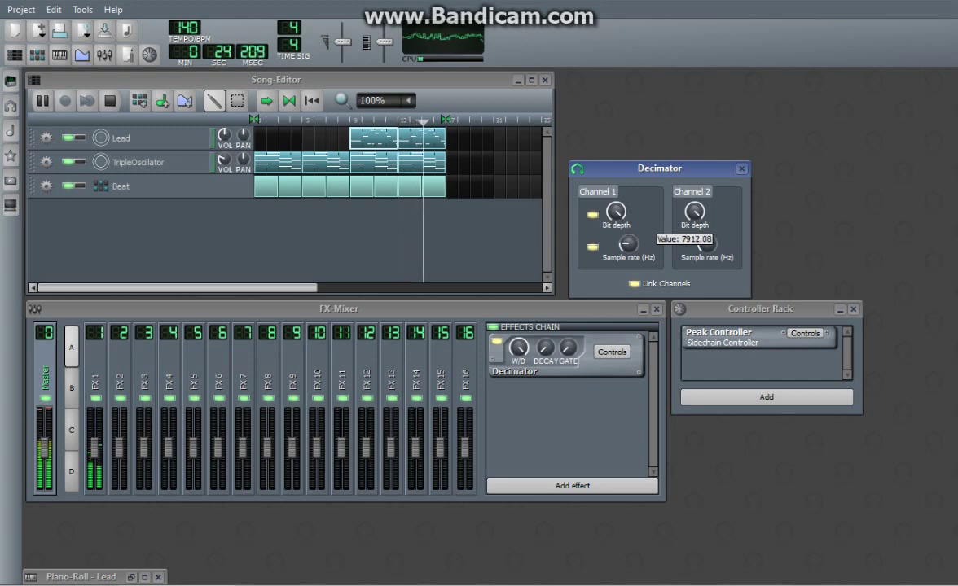
{"action": "left_click_drag", "start_coordinate": [617, 211], "coordinate": [616, 218]}
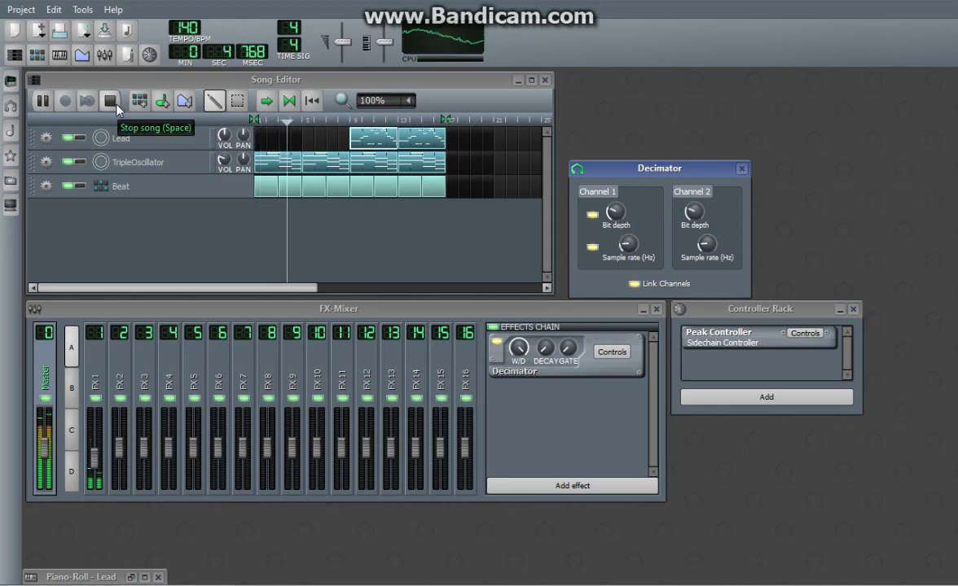
{"action": "left_click", "coordinate": [113, 102]}
{"action": "left_click", "coordinate": [741, 168]}
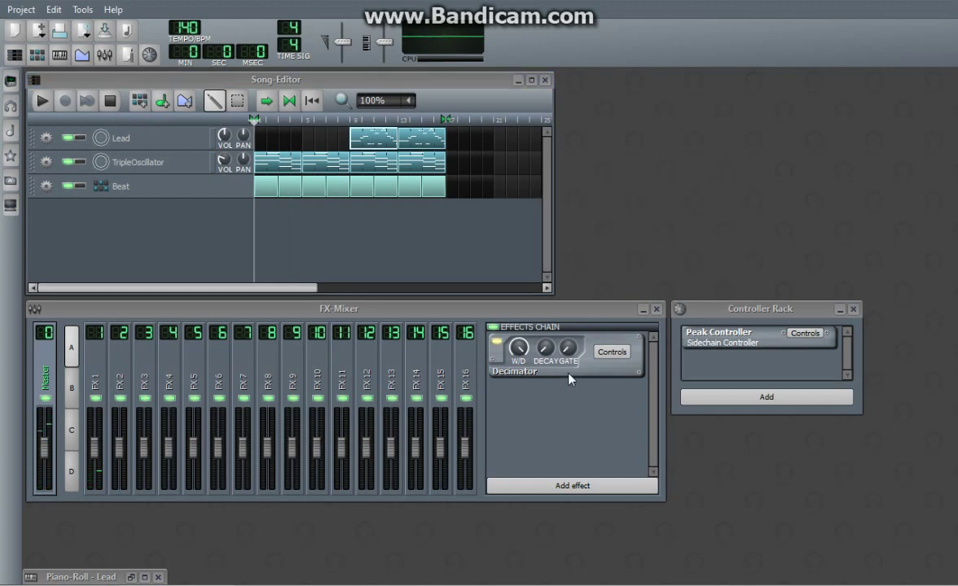
Remove the Decimator from Master and add one to the FX 1 channel instead
{"action": "right_click", "coordinate": [561, 359]}
{"action": "left_click", "coordinate": [620, 432]}
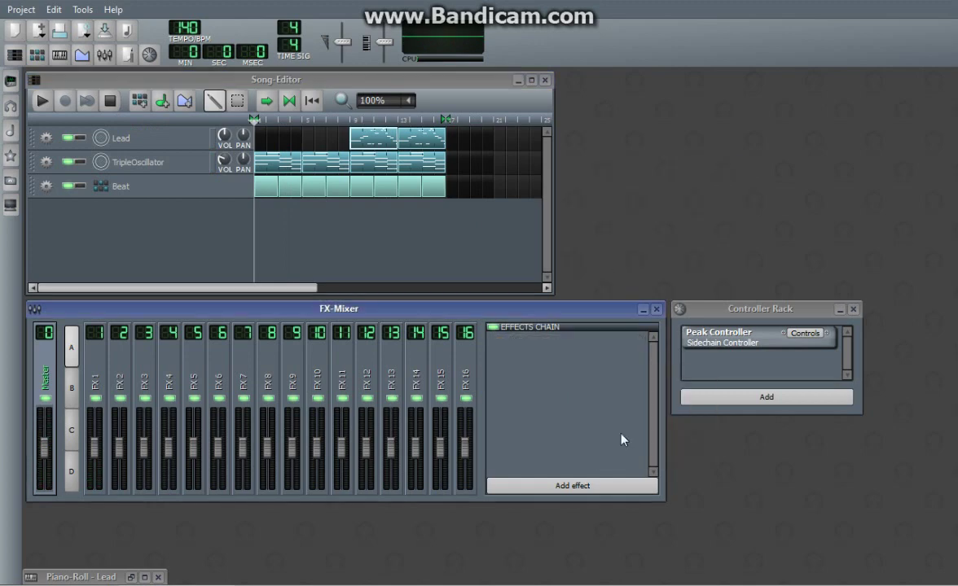
{"action": "left_click", "coordinate": [102, 384]}
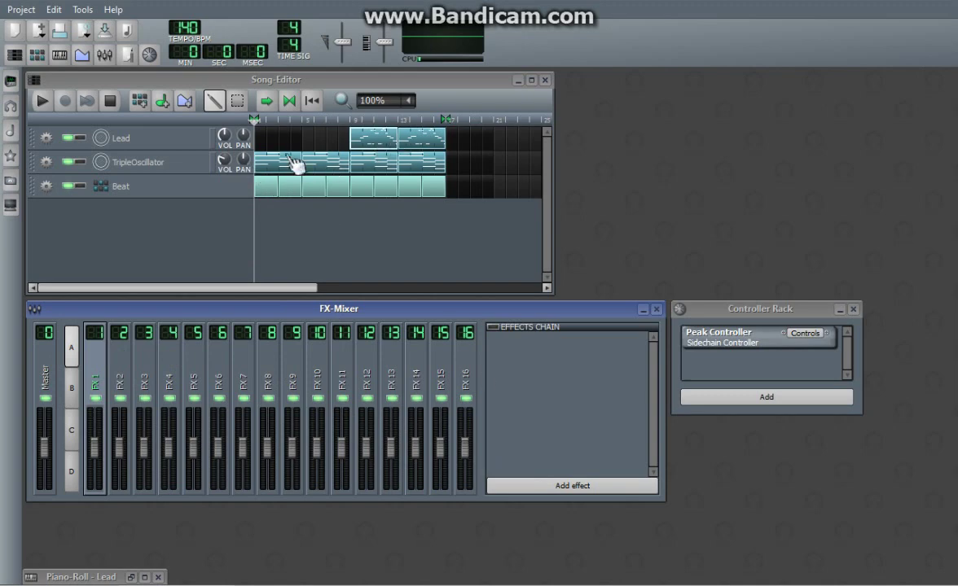
{"action": "left_click", "coordinate": [520, 486]}
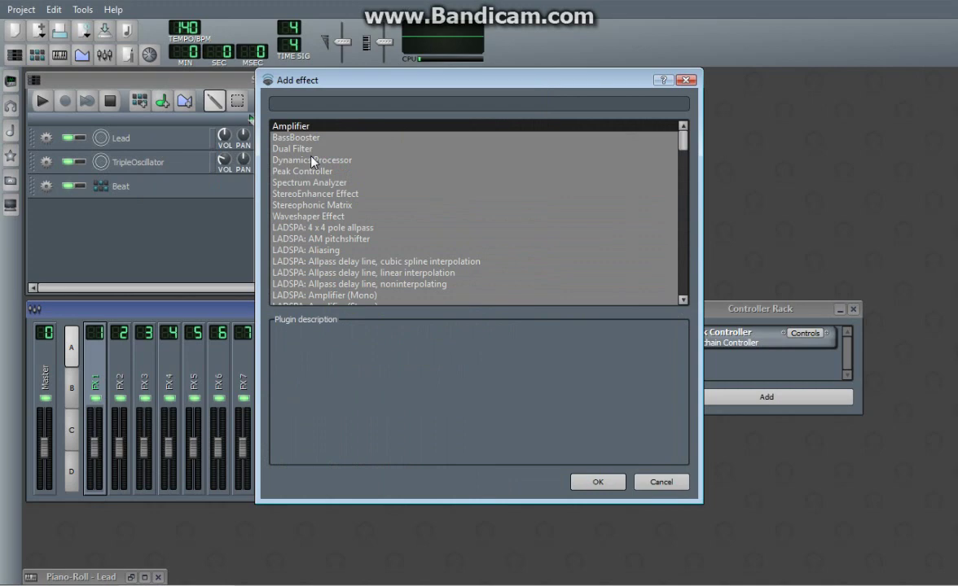
{"action": "type", "text": "decim"}
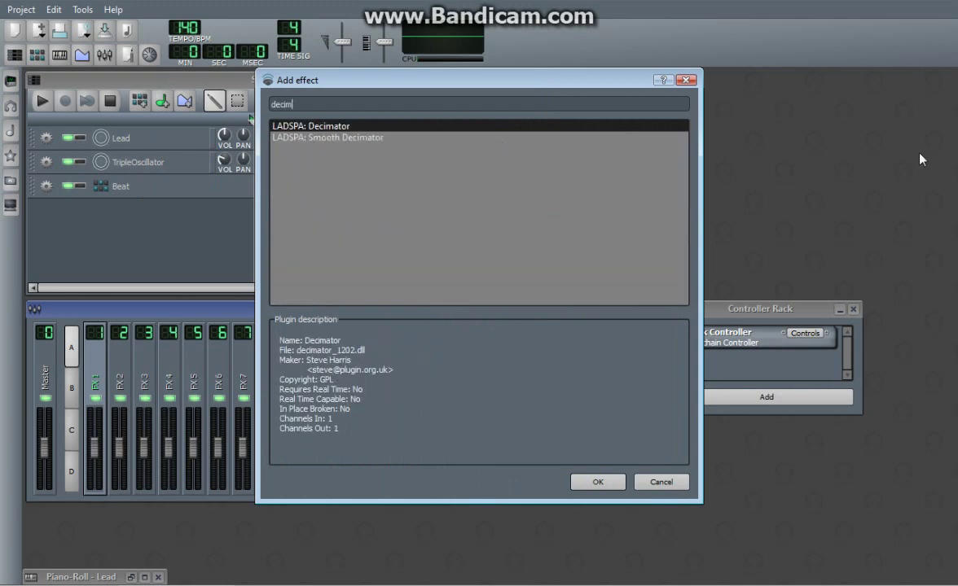
{"action": "key", "text": "Return"}
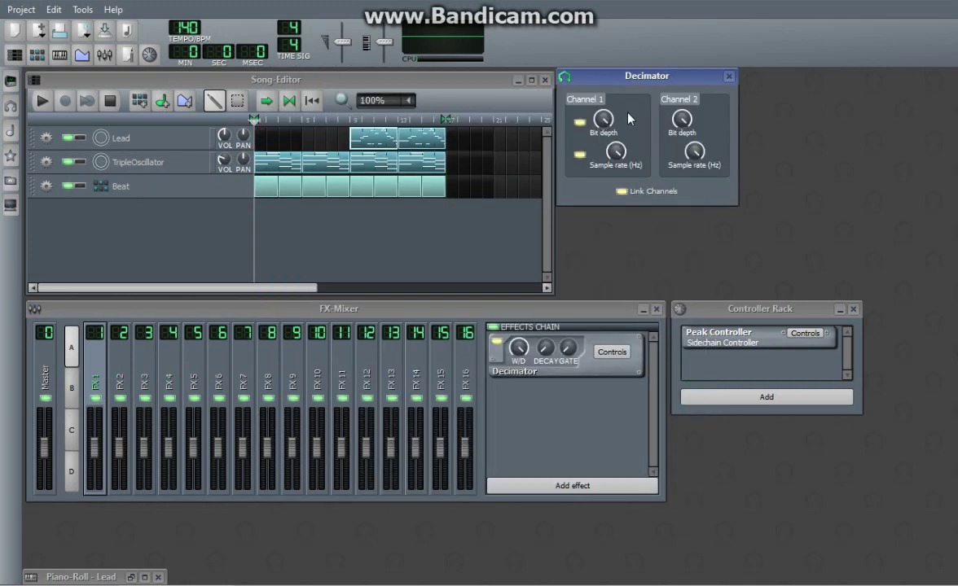
While playing, lower FX 1 Decimator's Channel 1 sample rate to about 1918, compare bypassed, then stop
{"action": "left_click_drag", "start_coordinate": [615, 152], "coordinate": [616, 144]}
{"action": "key", "text": "space"}
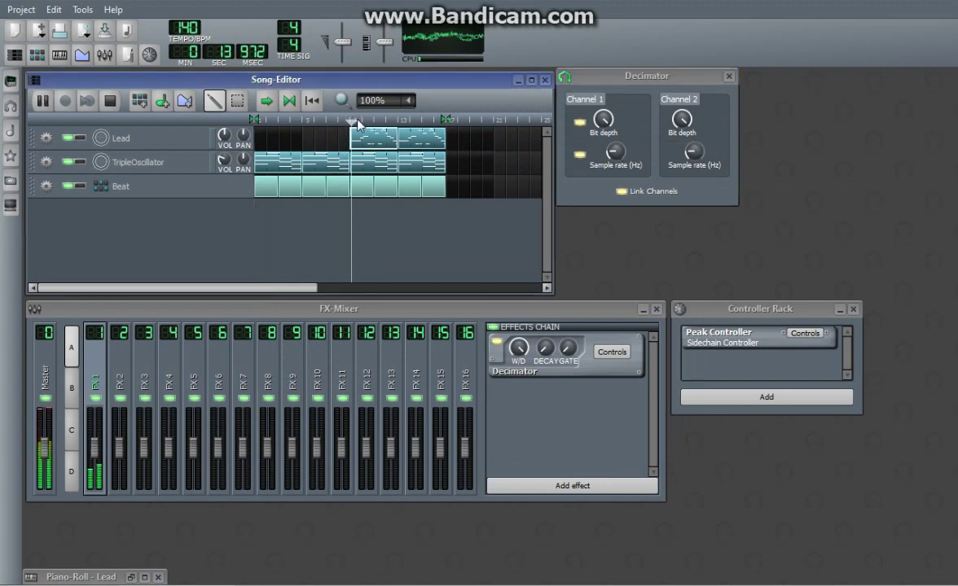
{"action": "mouse_move", "coordinate": [617, 159]}
{"action": "left_mouse_down"}
{"action": "mouse_move", "coordinate": [617, 175]}
{"action": "mouse_move", "coordinate": [619, 161]}
{"action": "left_mouse_up"}
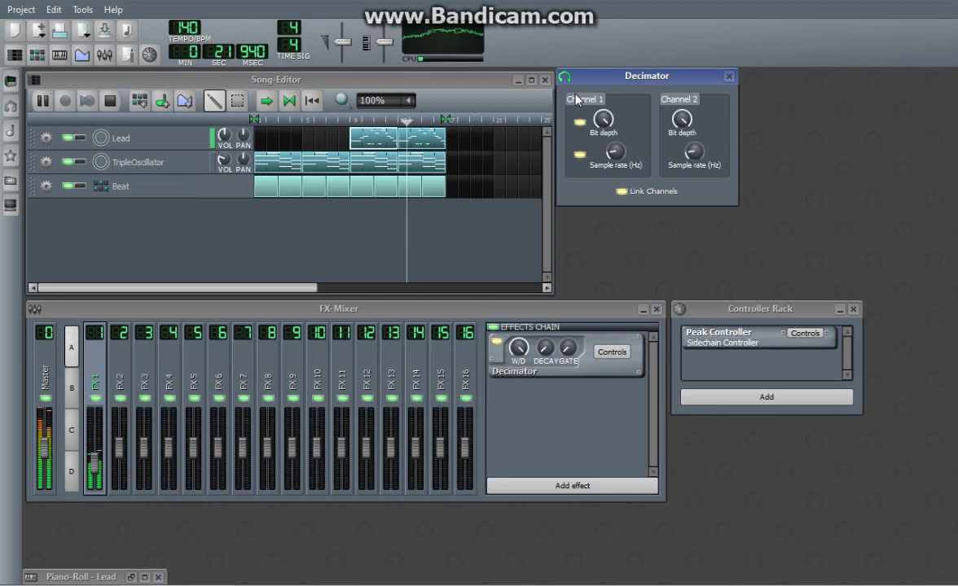
{"action": "left_click", "coordinate": [513, 350]}
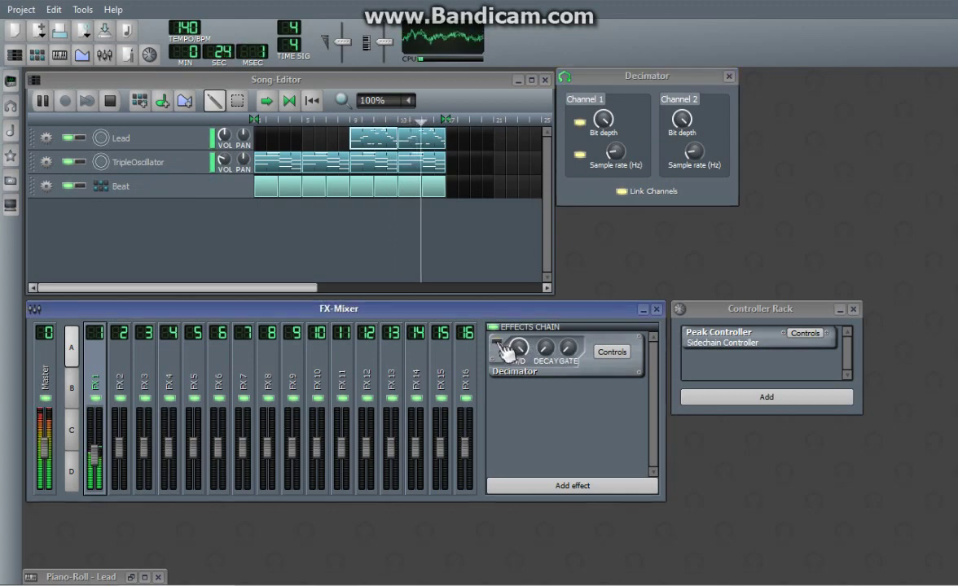
{"action": "left_click", "coordinate": [497, 343]}
{"action": "left_click", "coordinate": [498, 343]}
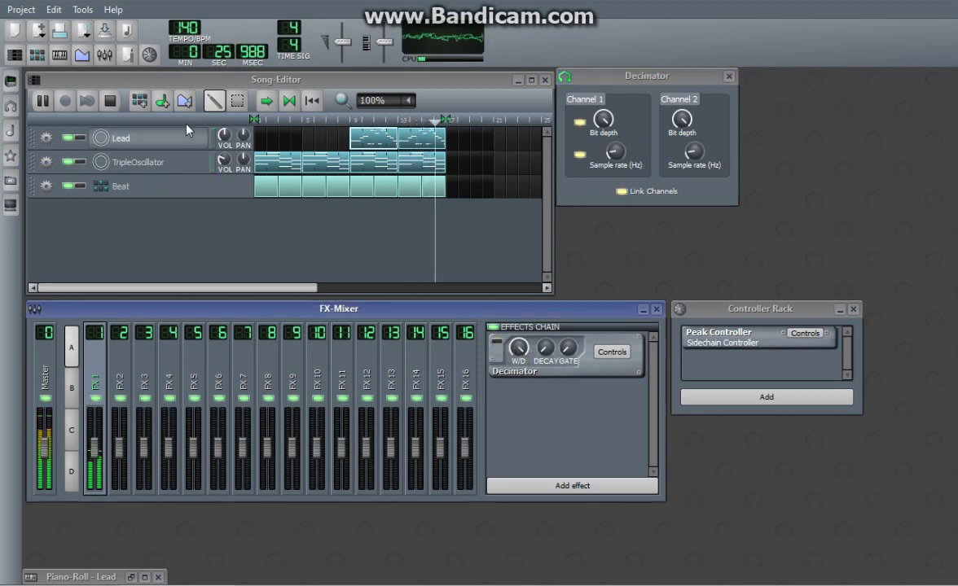
{"action": "left_click", "coordinate": [109, 100]}
Remove the Decimator from FX 1 and reselect the Master channel
{"action": "right_click", "coordinate": [548, 375]}
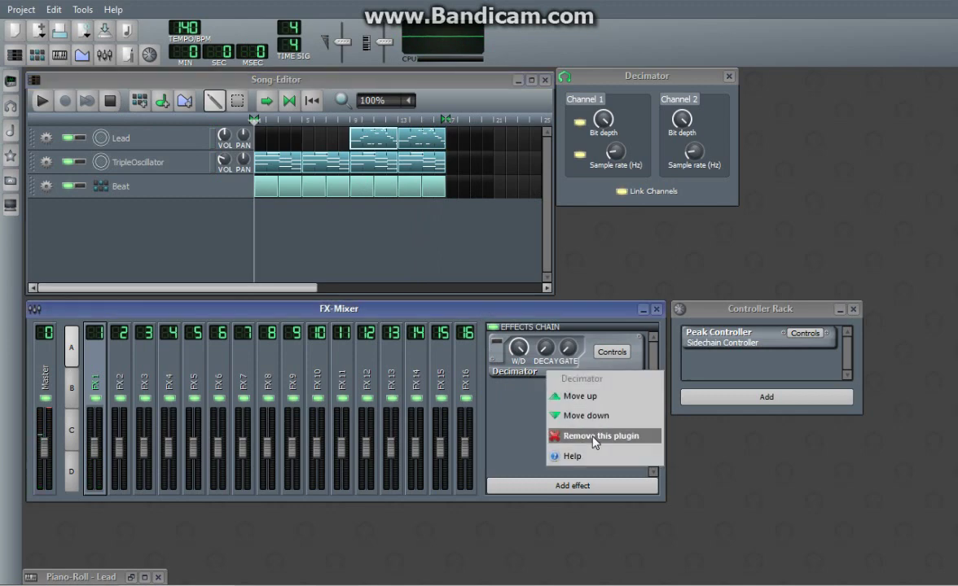
{"action": "left_click", "coordinate": [564, 434]}
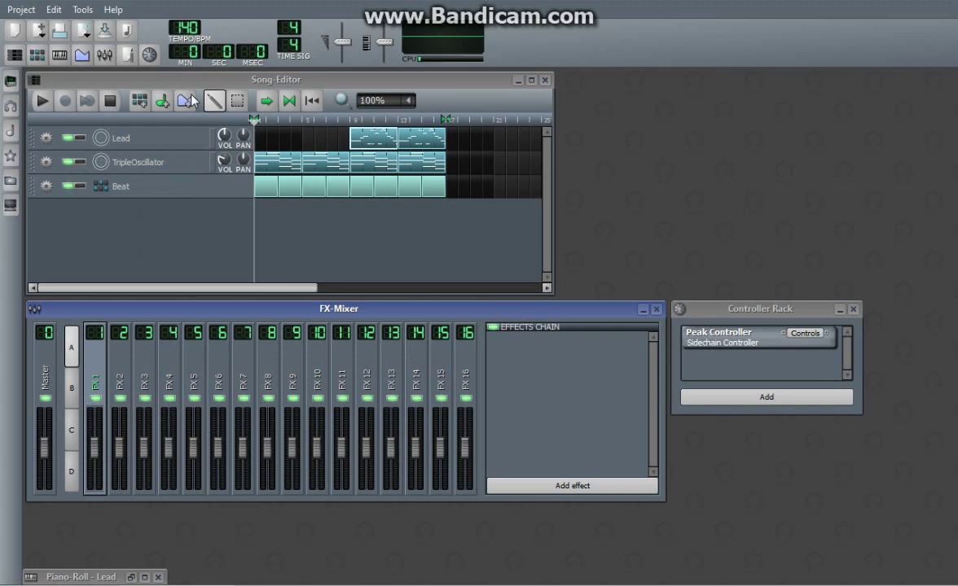
{"action": "left_click", "coordinate": [47, 392]}
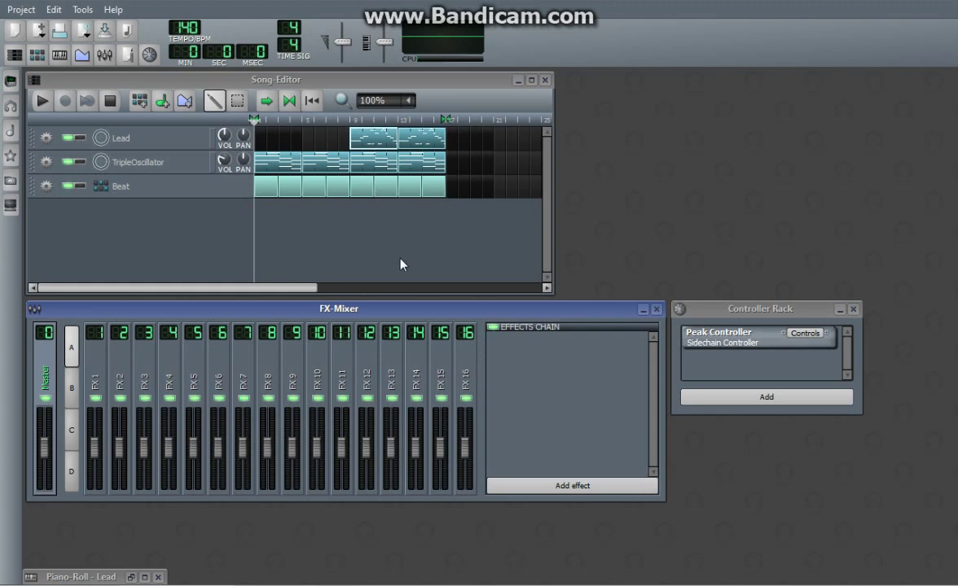
Add a C* Plate2x2 plate reverb to the kick_hard01.ogg drum's effects chain
{"action": "left_click", "coordinate": [155, 188]}
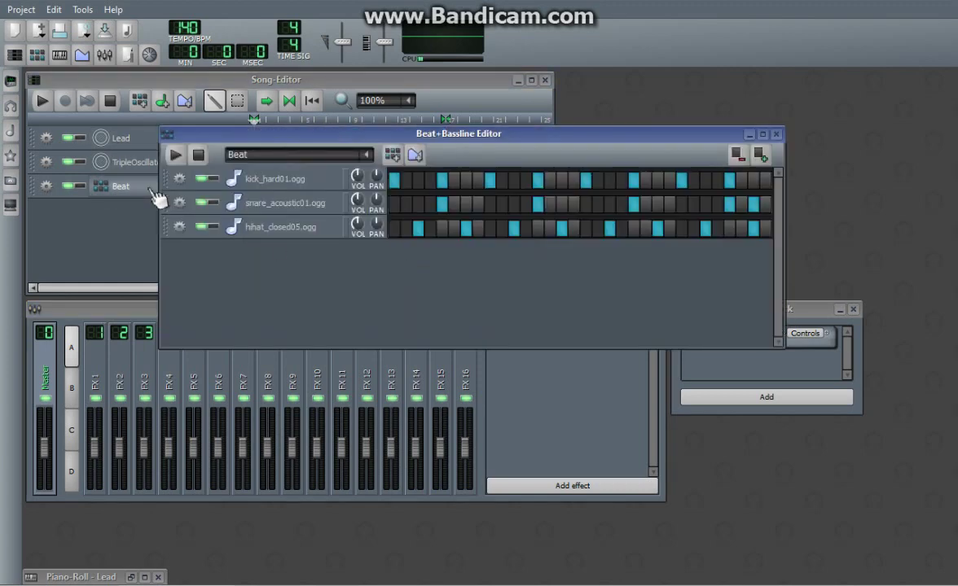
{"action": "left_click", "coordinate": [305, 180]}
{"action": "left_click", "coordinate": [487, 170]}
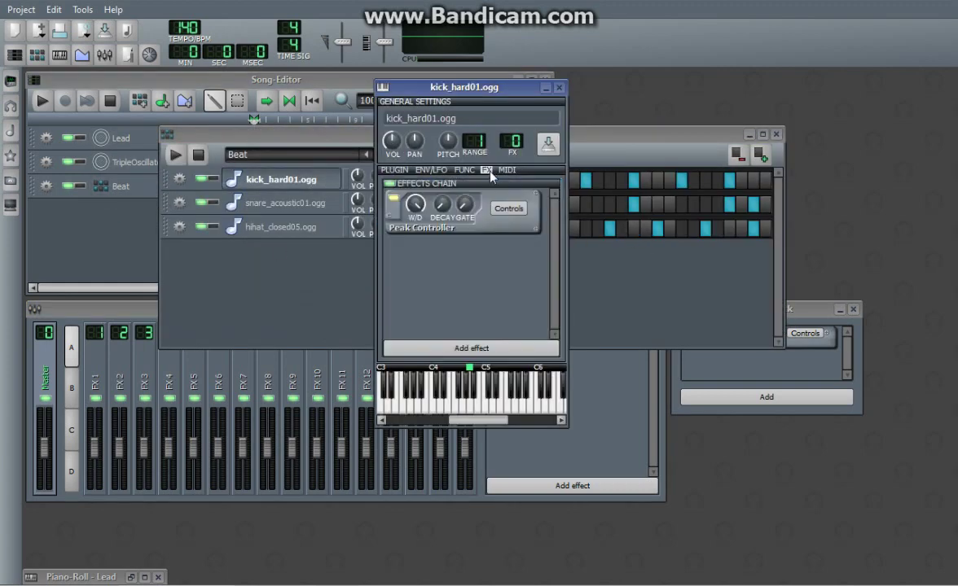
{"action": "left_click", "coordinate": [440, 322]}
{"action": "type", "text": "rev"}
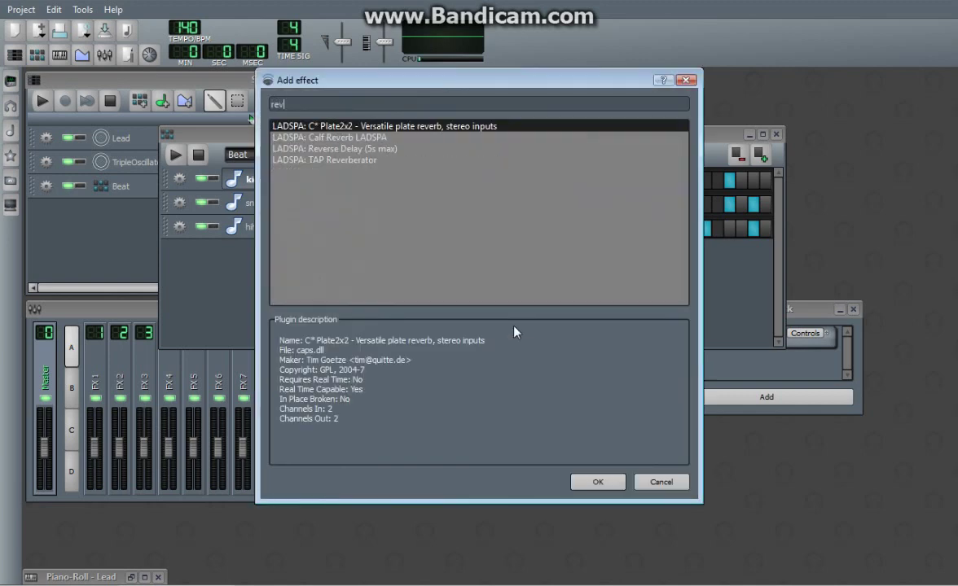
{"action": "key", "text": "Return"}
Preview the beat pattern, then close the reverb, kick and Beat+Bassline Editor windows
{"action": "left_click", "coordinate": [870, 76]}
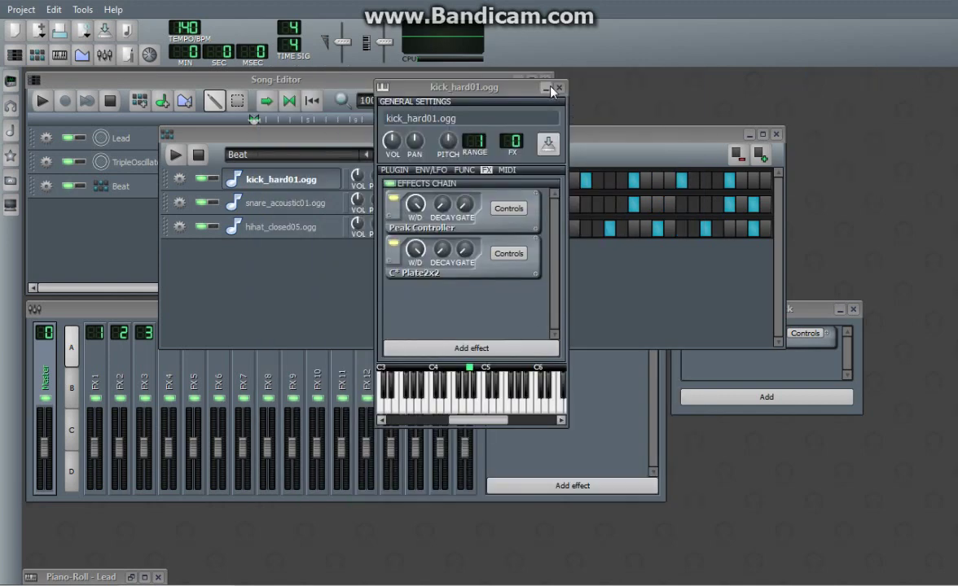
{"action": "left_click", "coordinate": [546, 88]}
{"action": "left_click", "coordinate": [176, 155]}
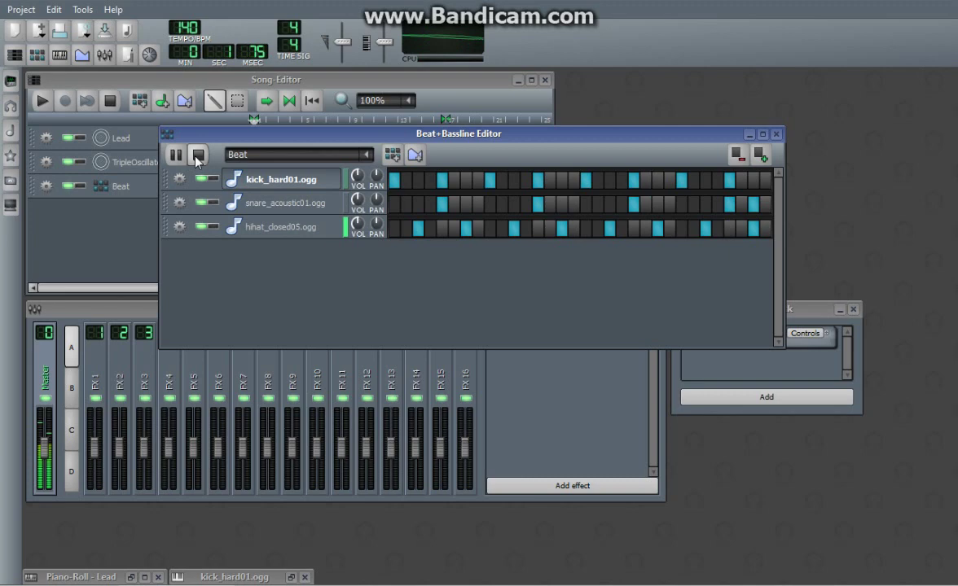
{"action": "left_click", "coordinate": [197, 156]}
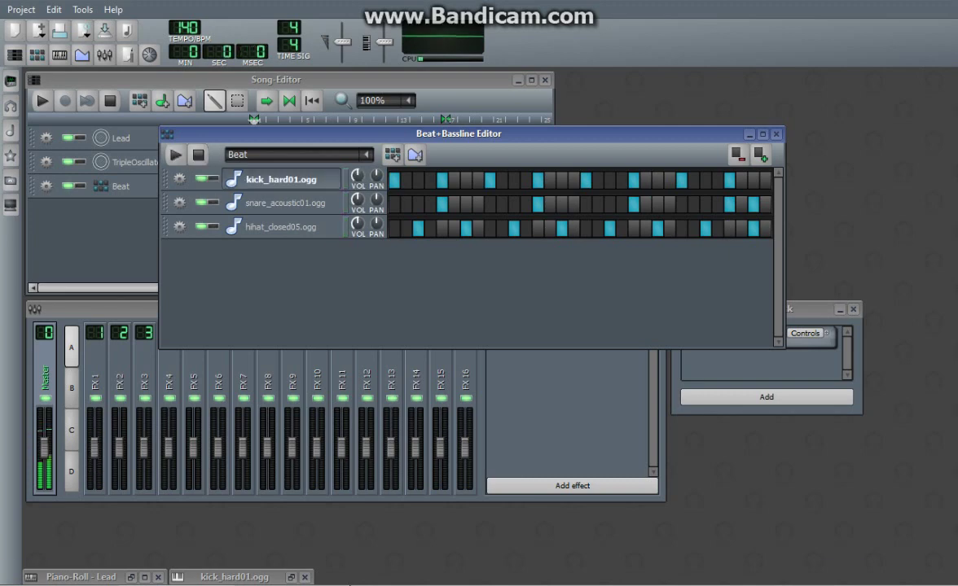
{"action": "left_click", "coordinate": [305, 577]}
{"action": "left_click", "coordinate": [776, 135]}
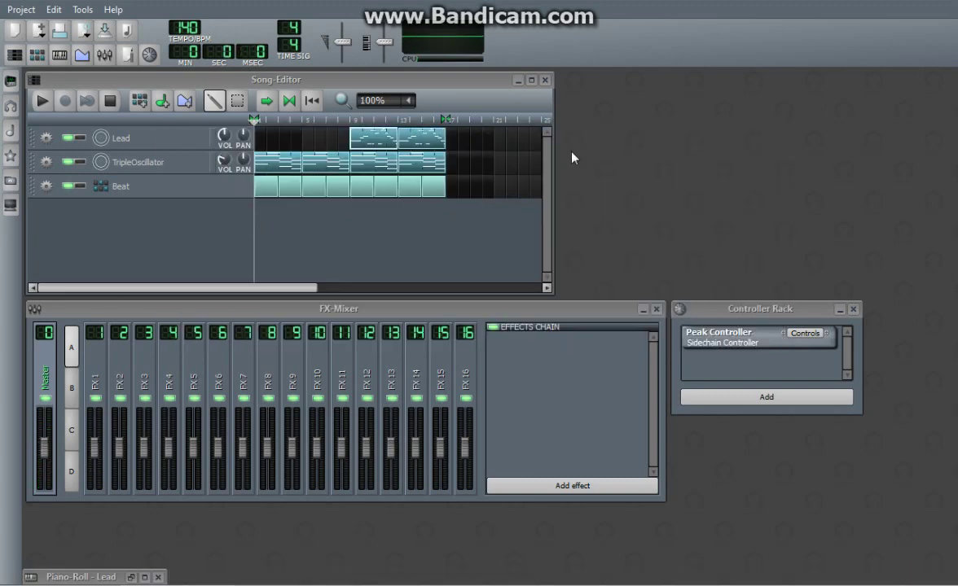